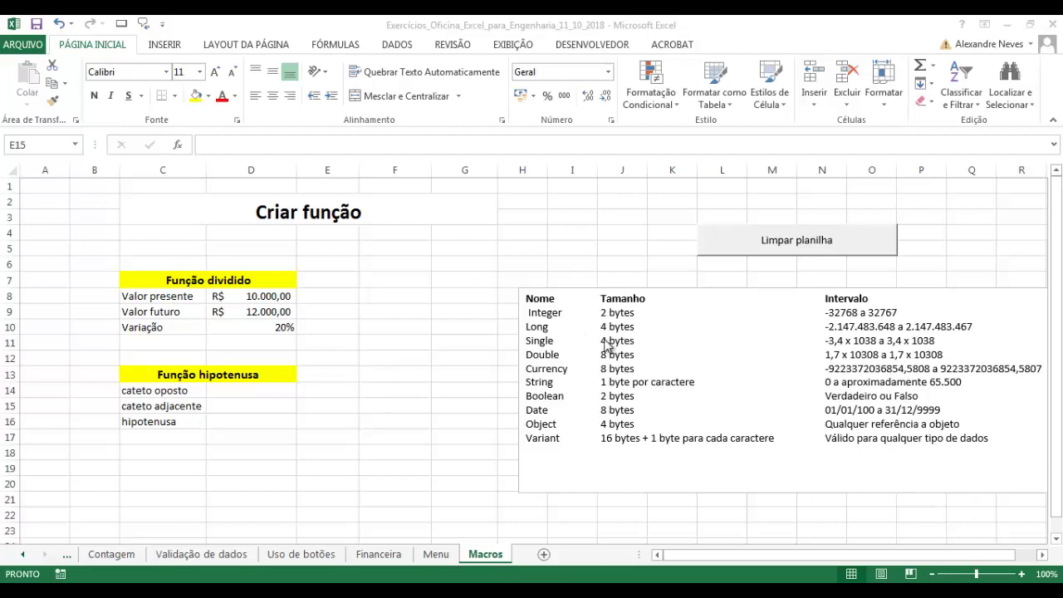
Step: Delete the extra space before Integer in the data-type table text box so the rows align
click(528, 315)
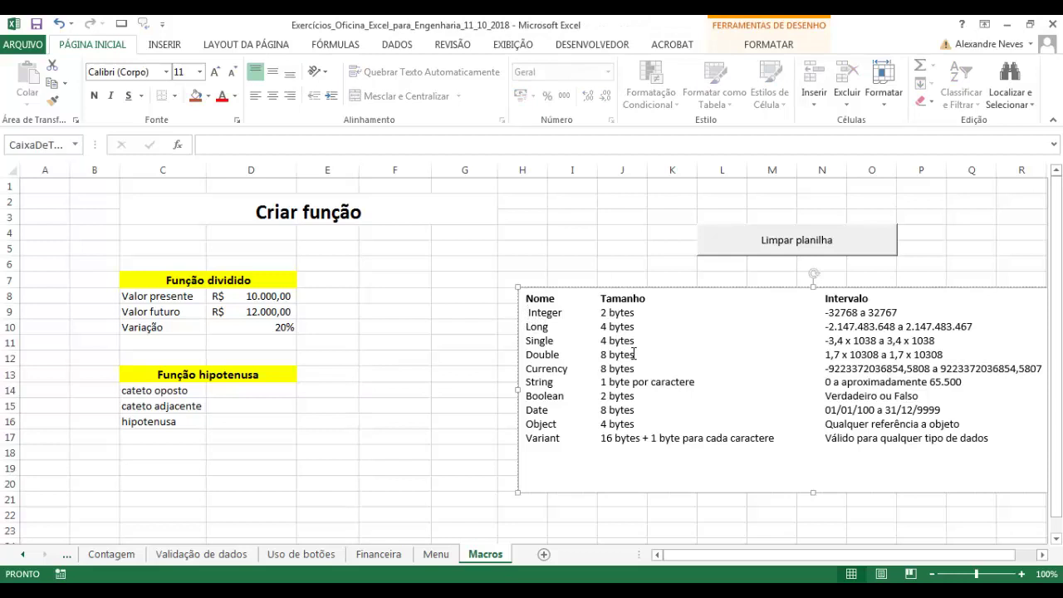
key(BackSpace)
click(555, 330)
mouse_move(526, 327)
mouse_down()
mouse_move(793, 339)
mouse_move(977, 326)
mouse_up()
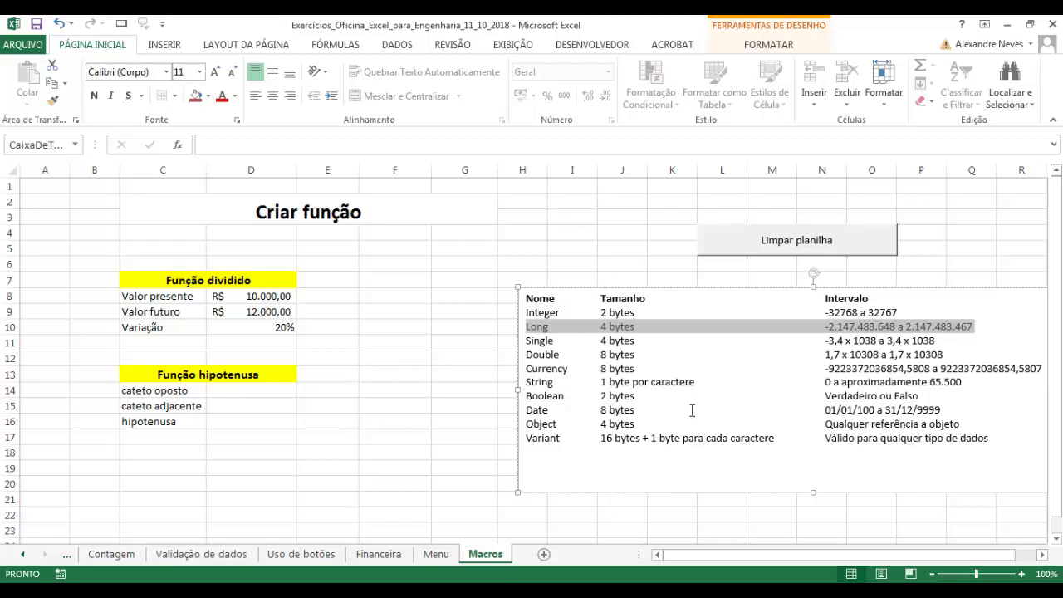
click(446, 440)
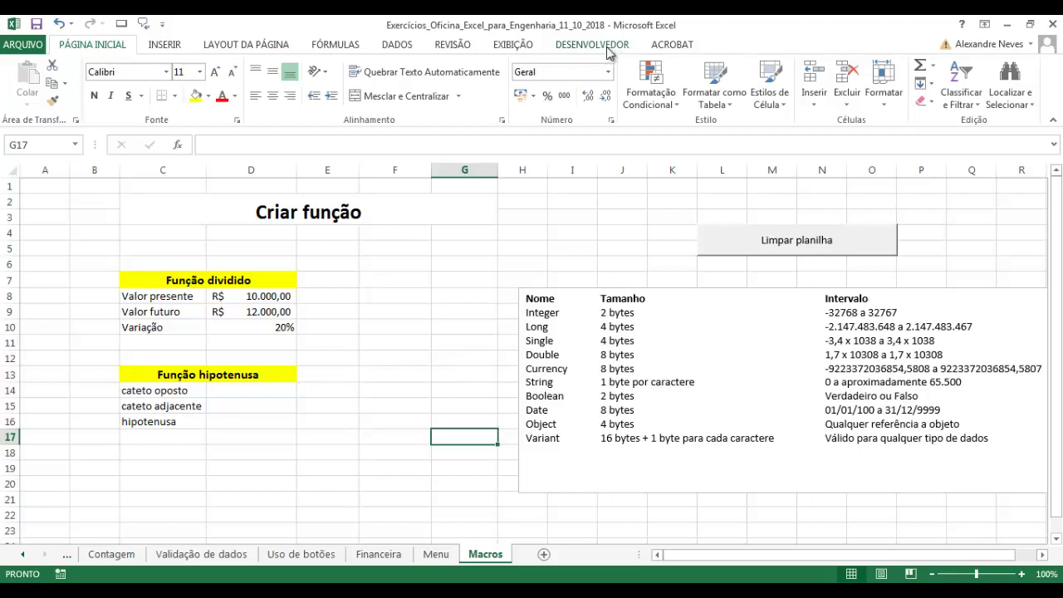
Step: Open the Visual Basic editor from the Desenvolvedor tab and insert a new module, Módulo4
click(606, 48)
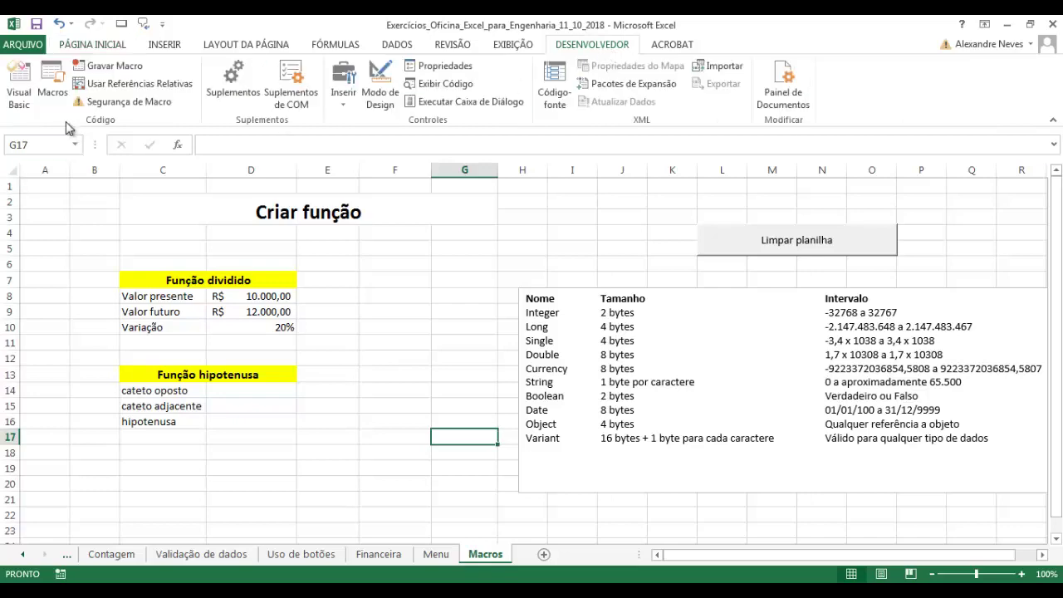
click(29, 93)
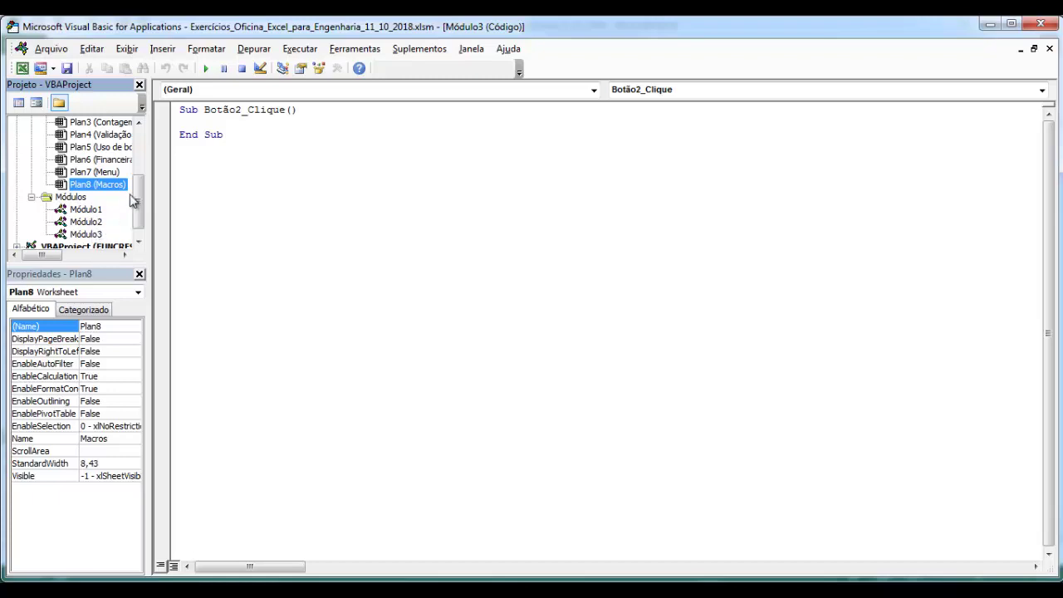
click(173, 50)
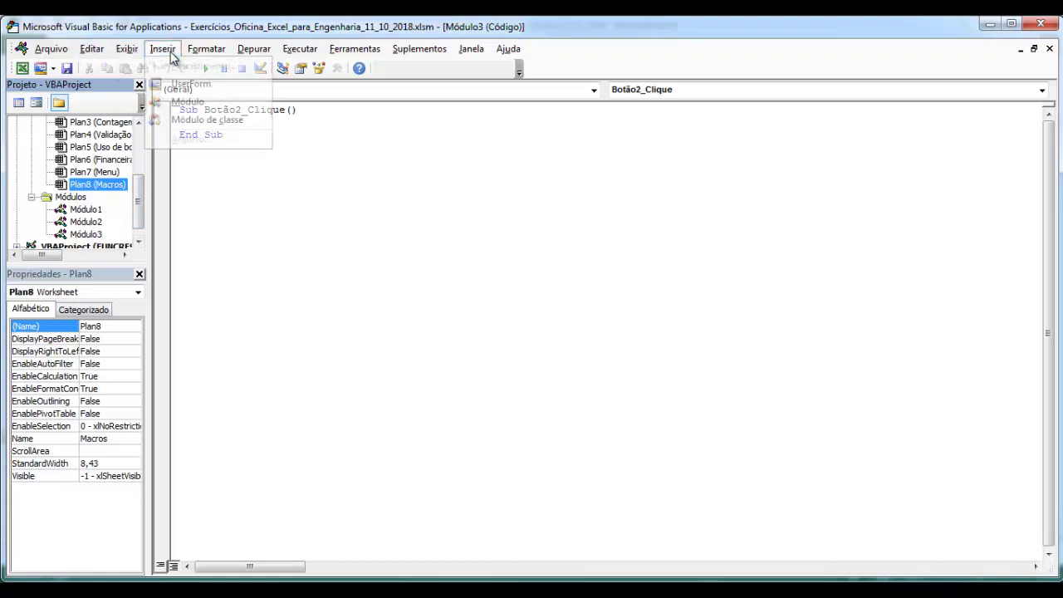
click(173, 102)
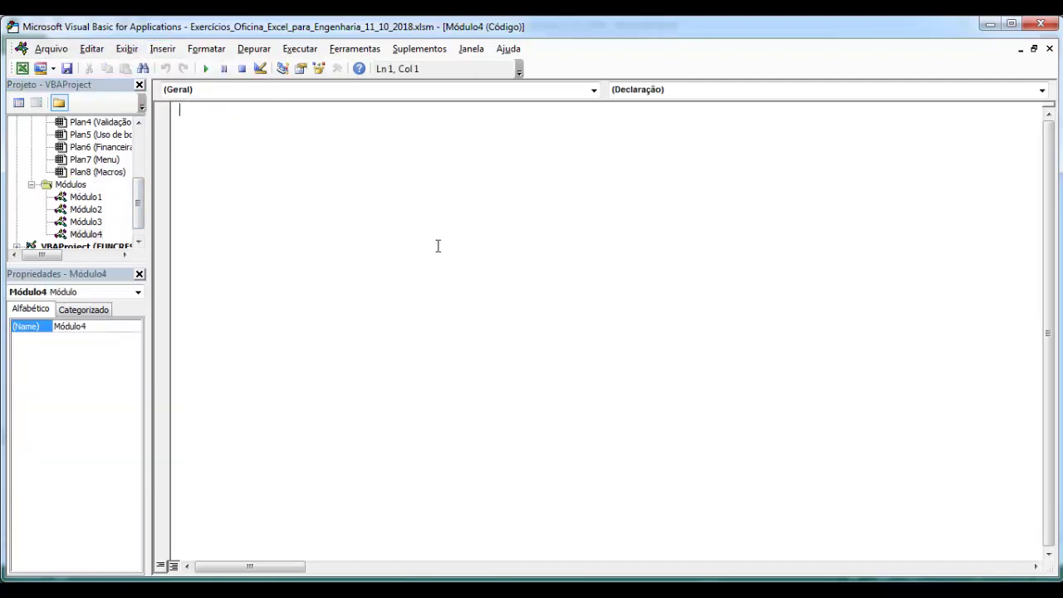
click(137, 244)
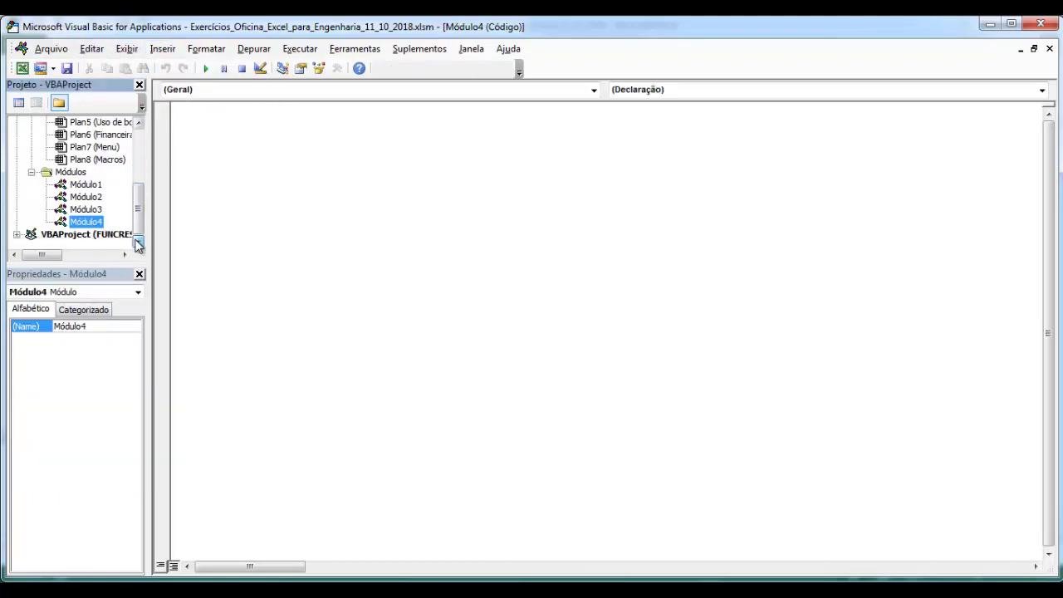
click(200, 122)
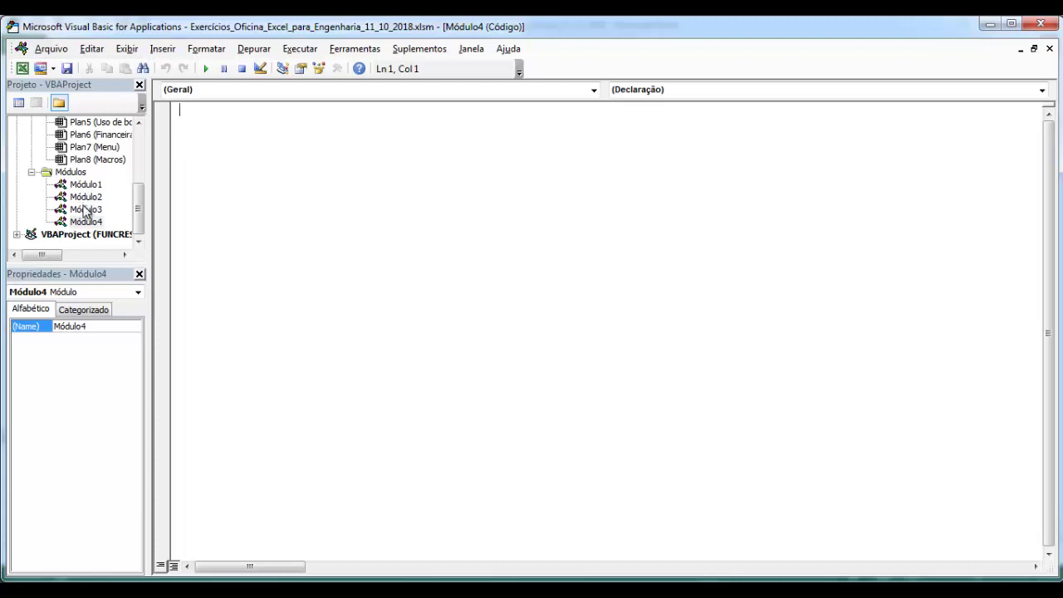
Step: Copy the dividido function code from Módulo2 and paste it into the empty Módulo4
click(87, 198)
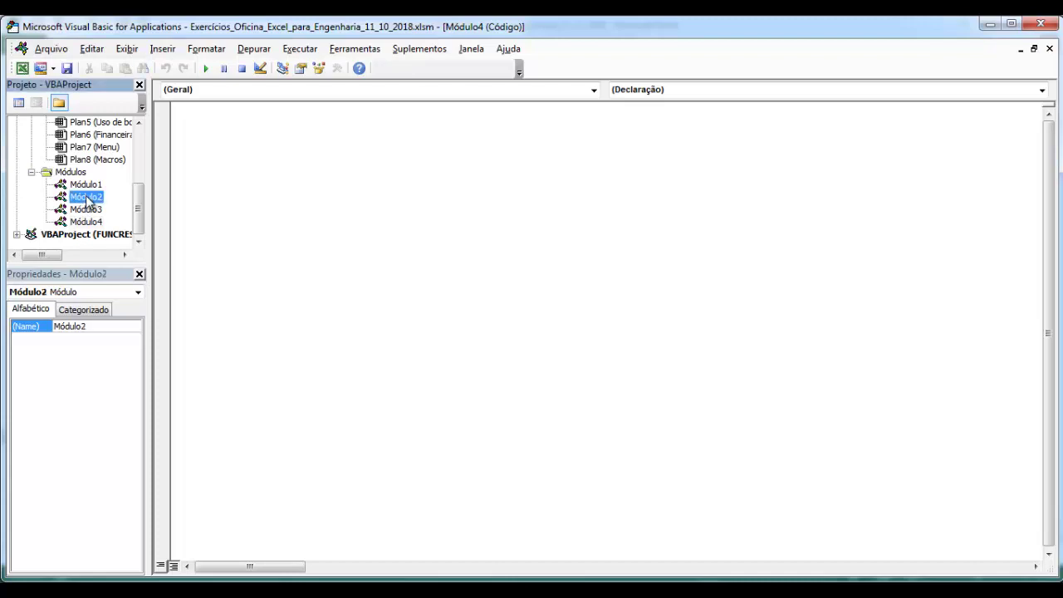
double_click(86, 198)
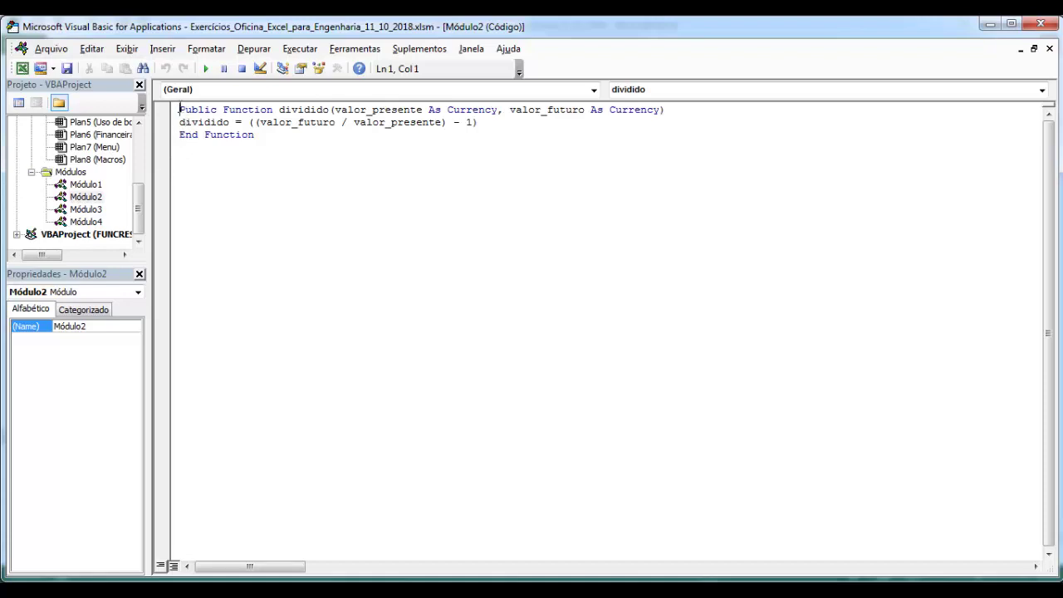
drag(180, 110, 254, 135)
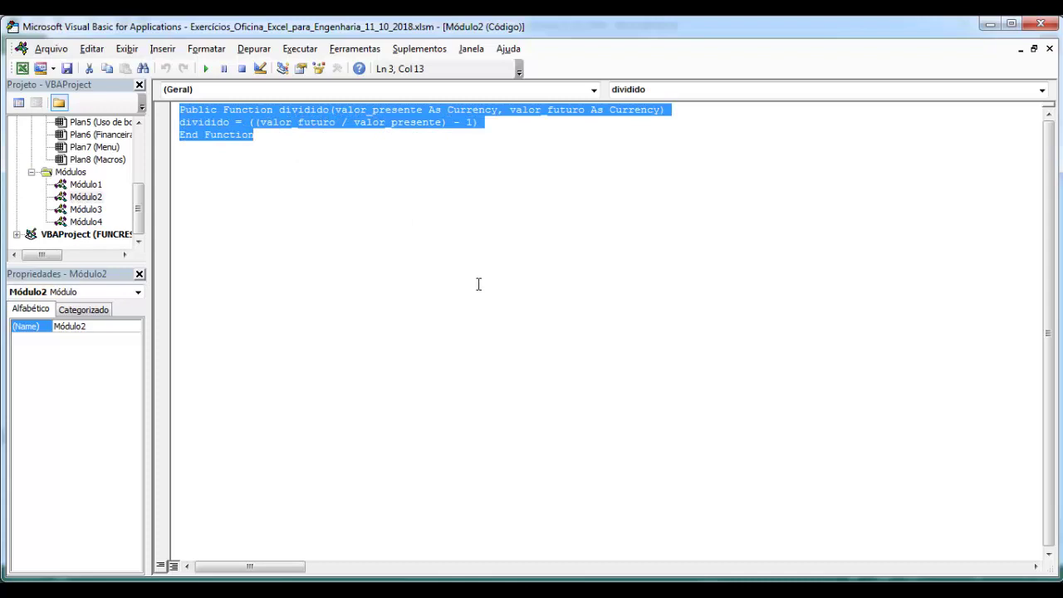
click(94, 224)
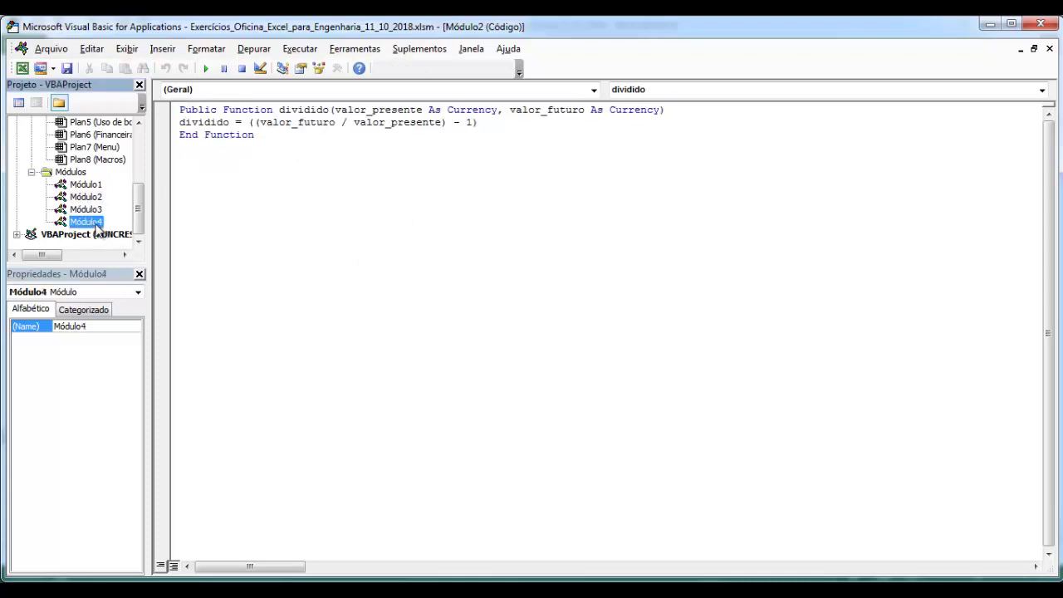
double_click(94, 224)
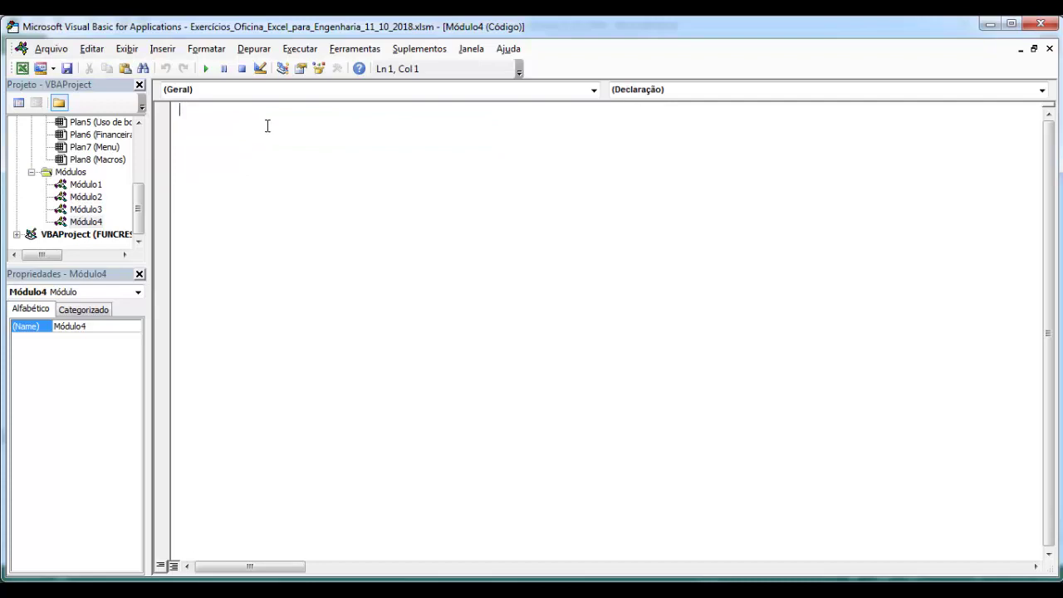
text(Public Function dividido(valor_presente As Currency, valor_futuro As Currency) dividido = ((valor_futuro / valor_presente) - 1) End Function)
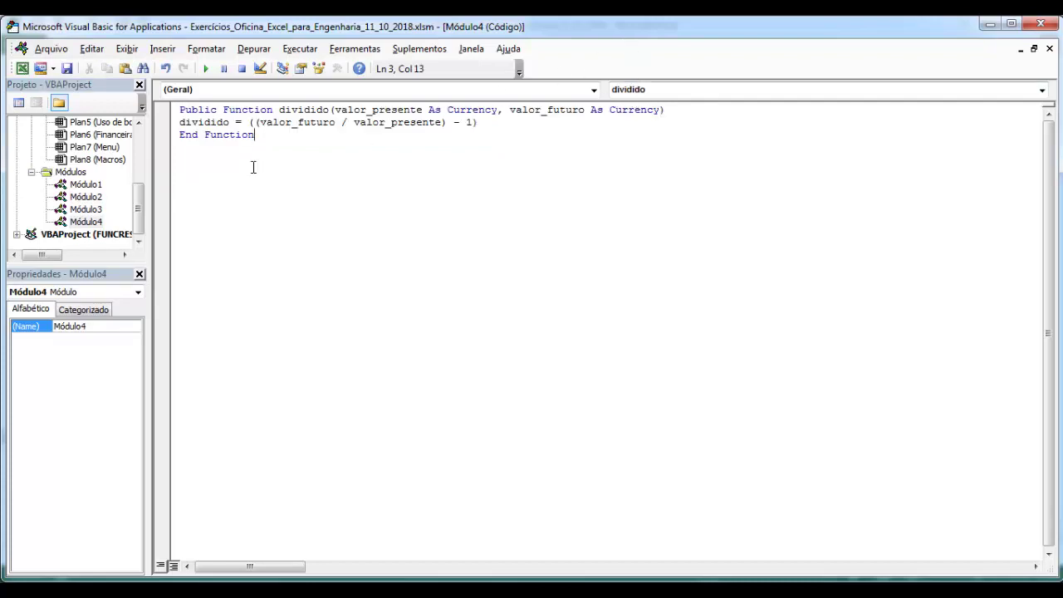
Step: Rename the function to hipotenusa and its first argument to cateto_oposto As Long
click(280, 110)
drag(280, 110, 329, 110)
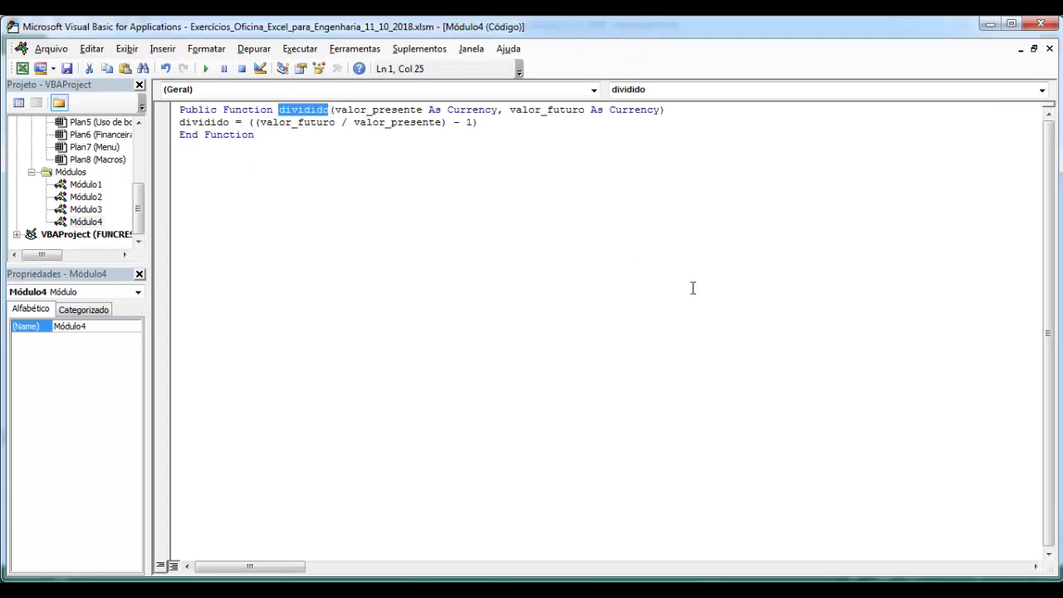
text(hipot)
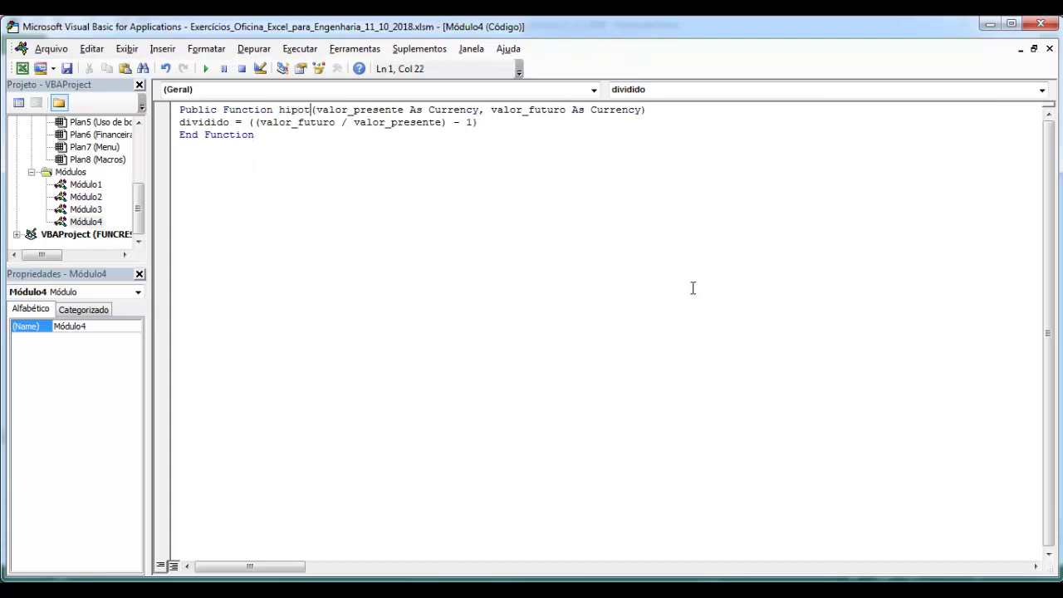
text(en)
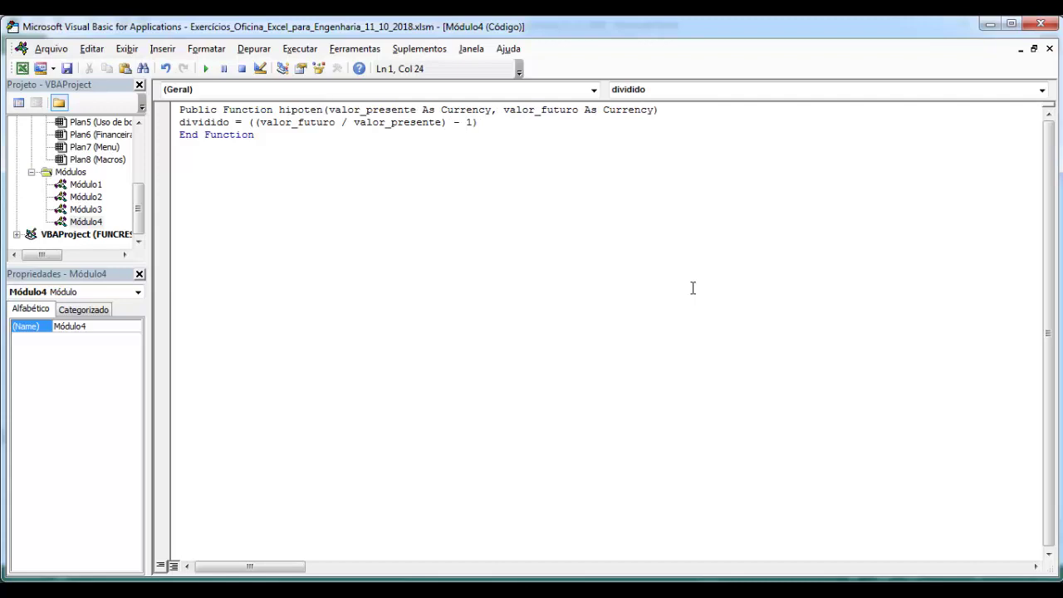
text(usa)
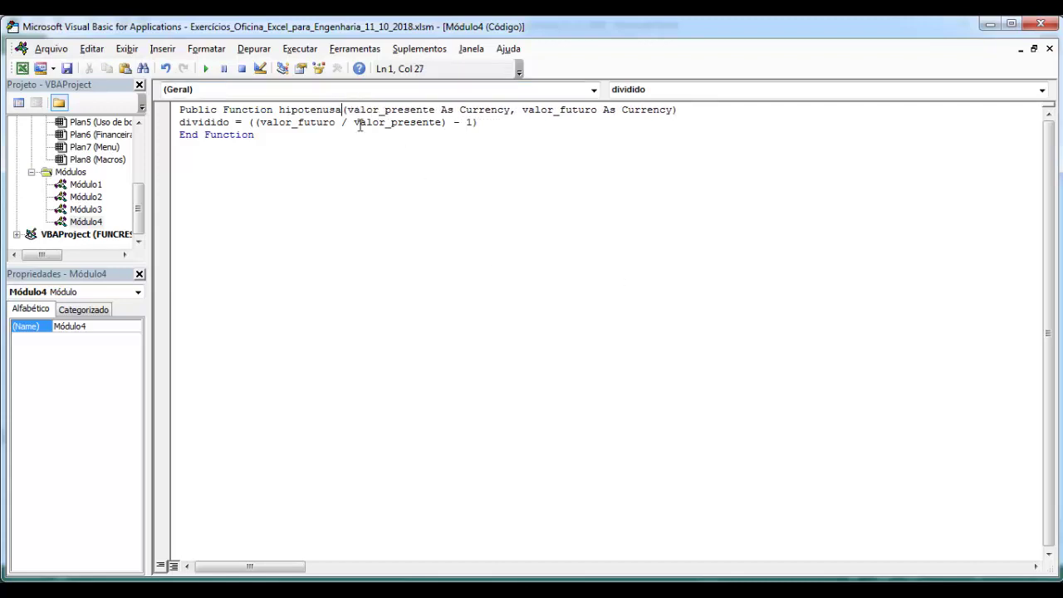
drag(346, 110, 437, 110)
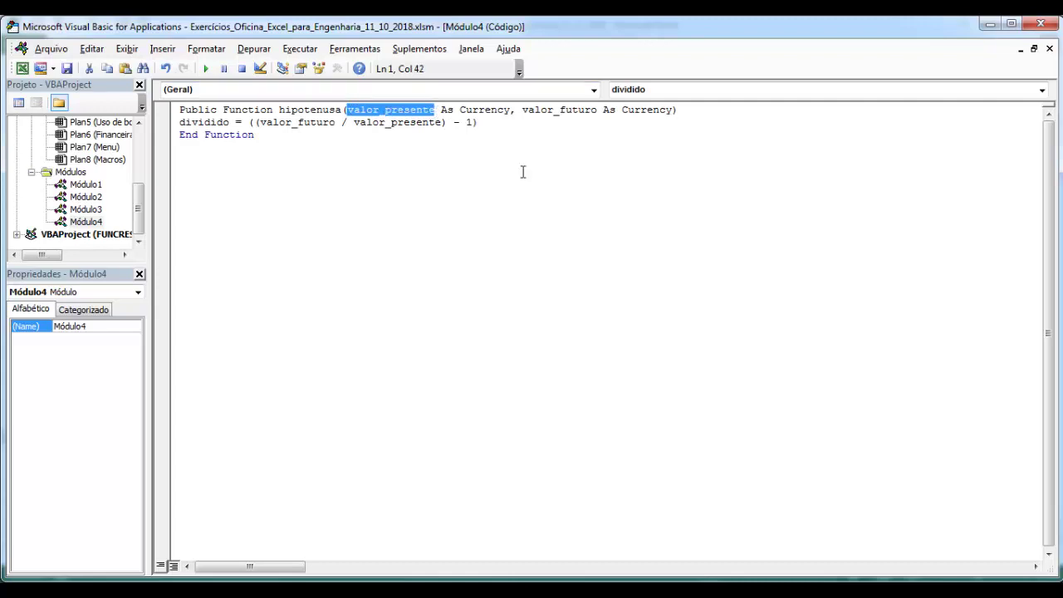
text(c)
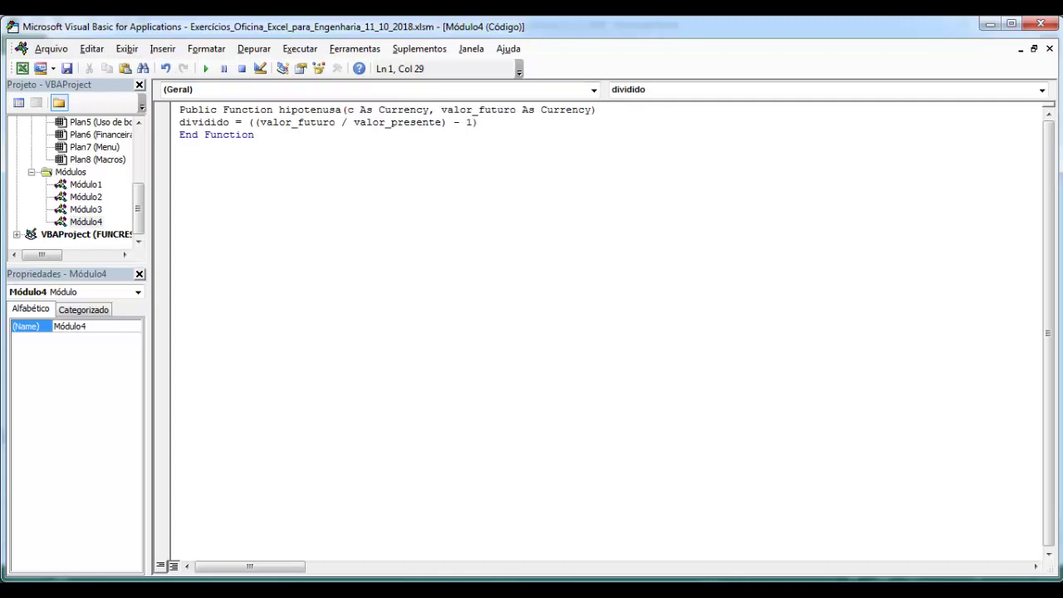
text(atet)
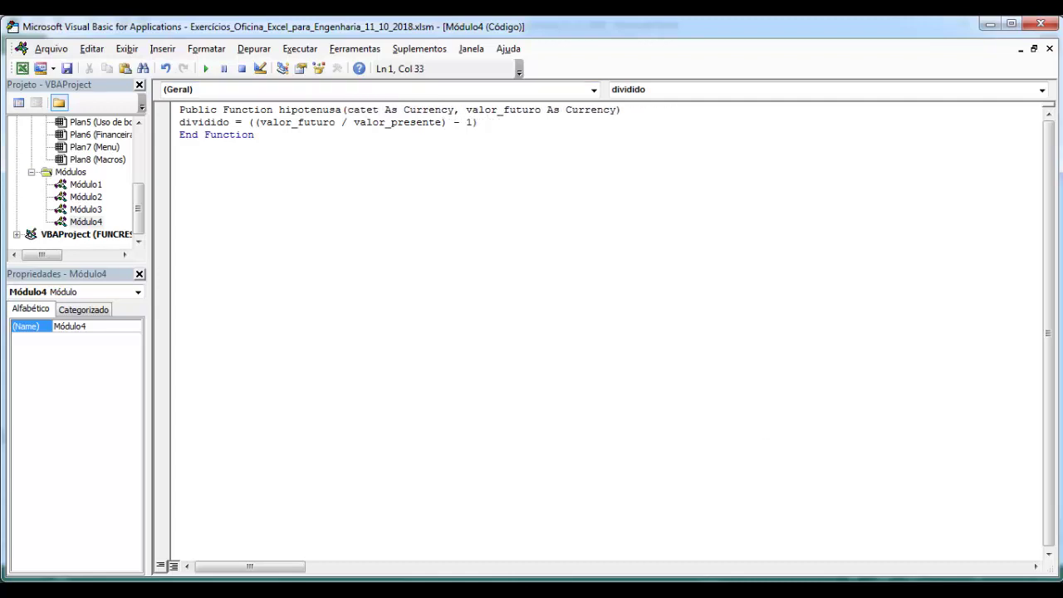
text(o_o)
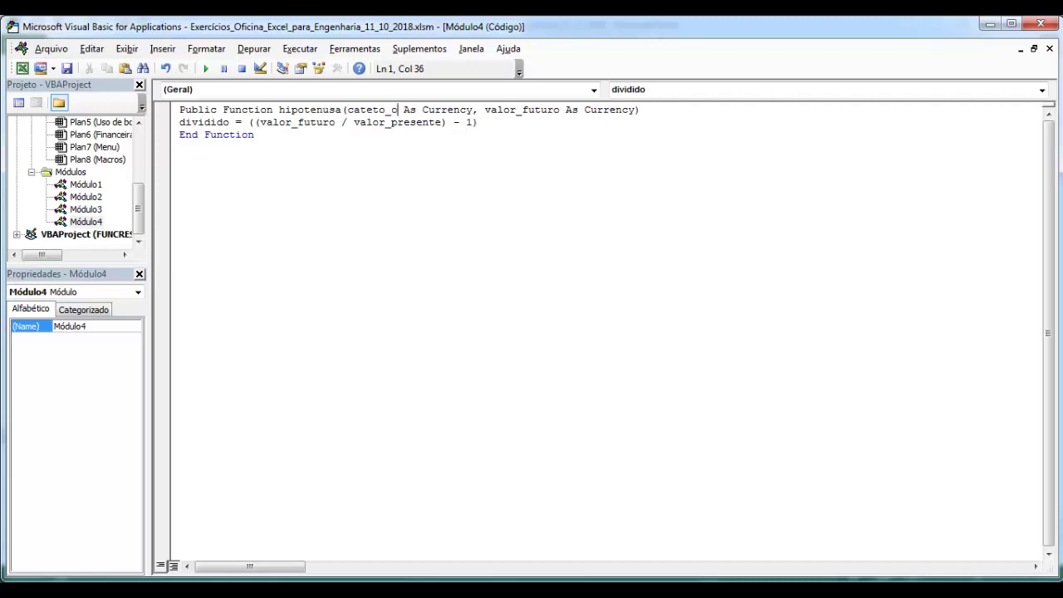
text(posto)
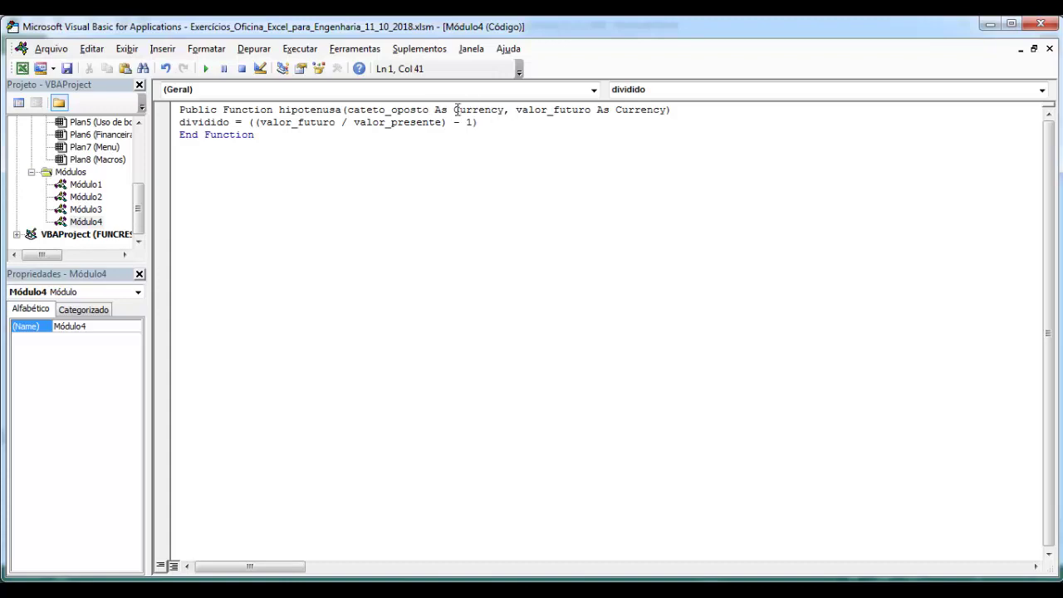
drag(454, 110, 503, 111)
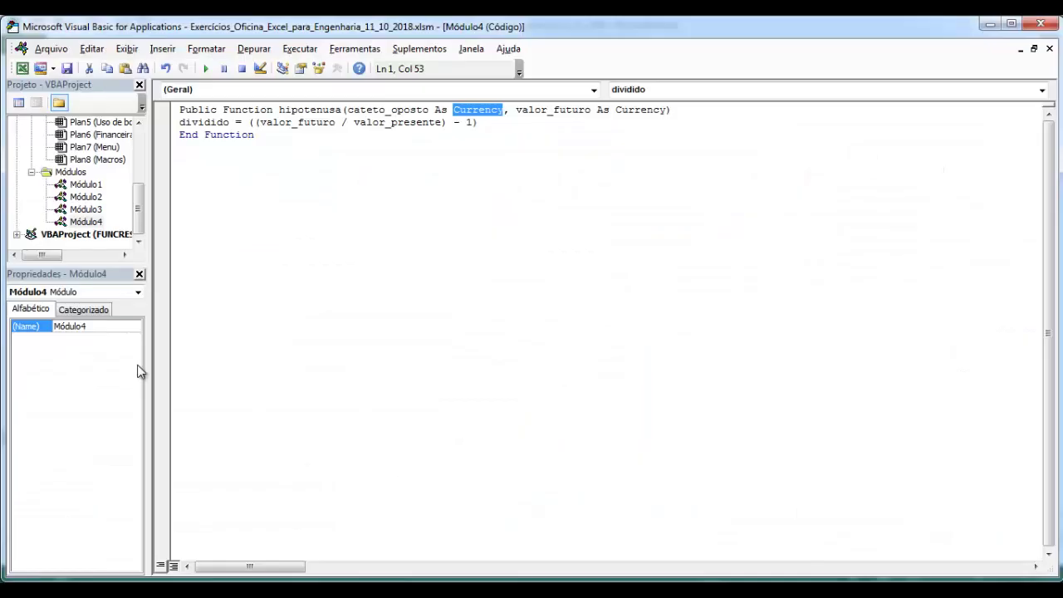
text(Long)
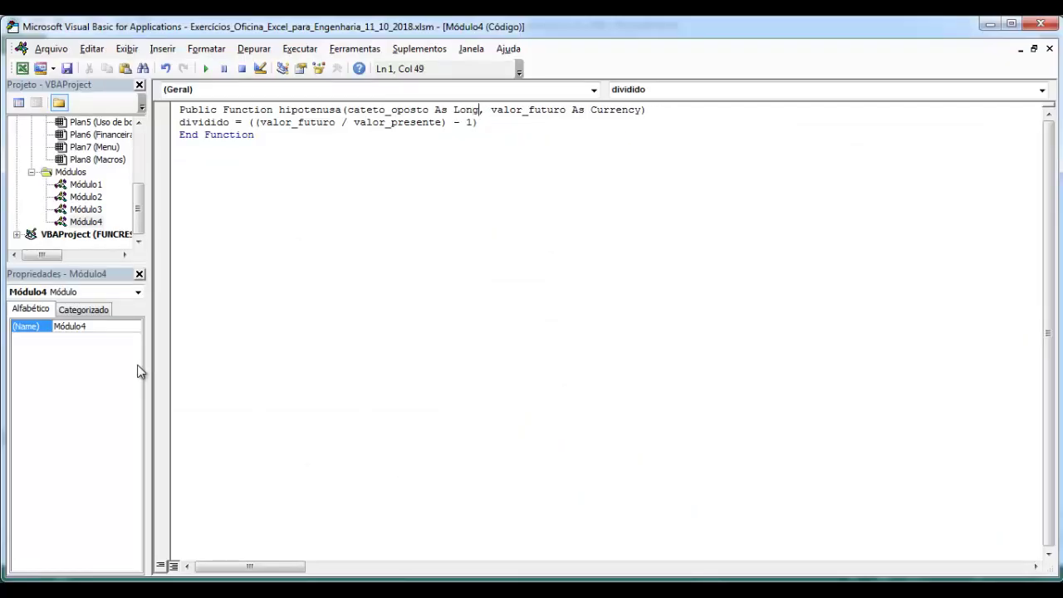
Step: Rename valor_futuro to cateto_adjacente As Long and add a blank line below the header
click(517, 109)
drag(491, 110, 566, 110)
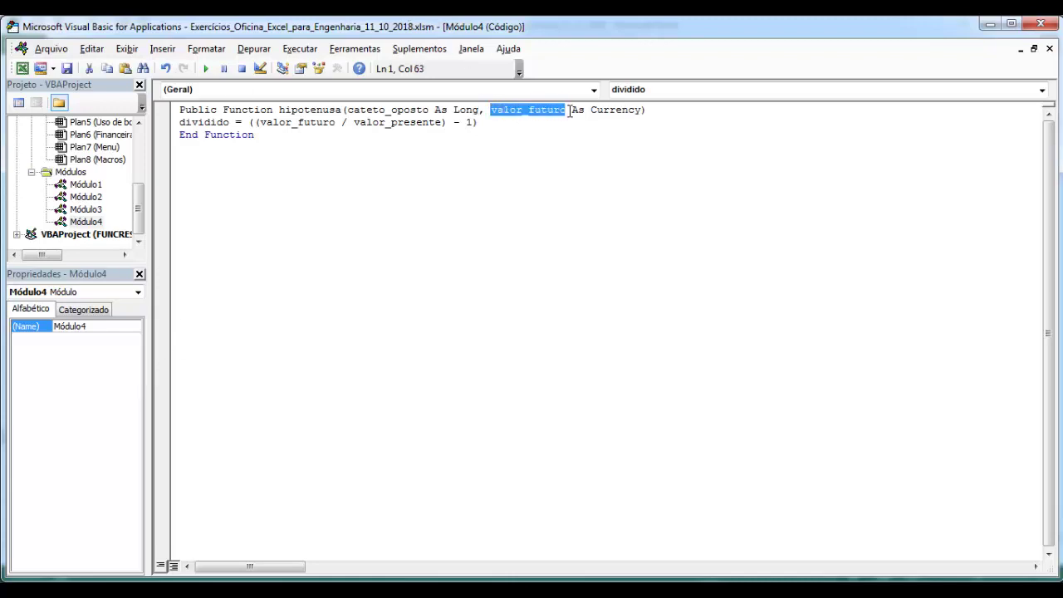
text(ca)
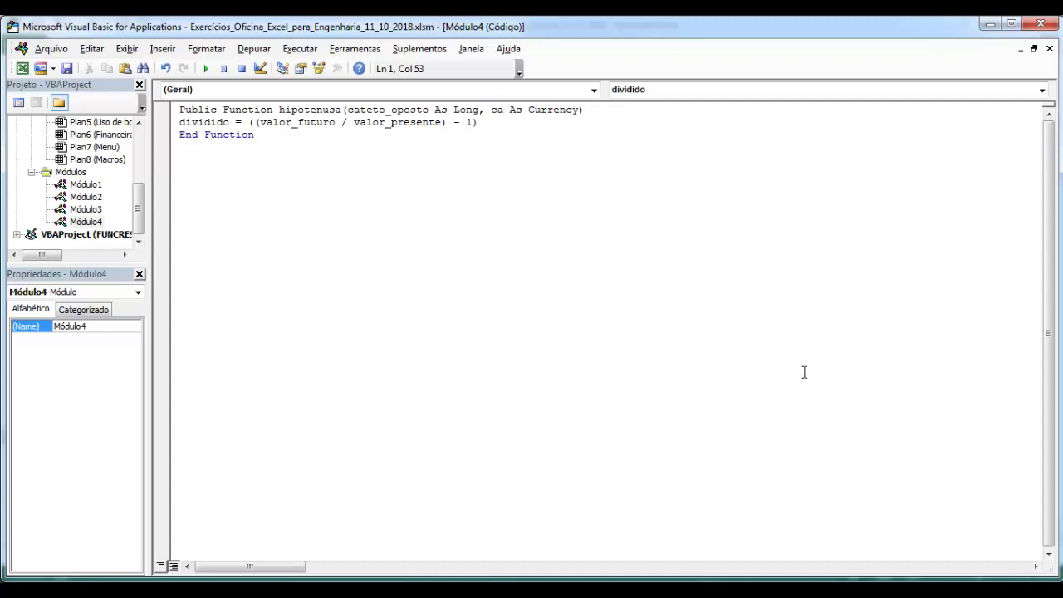
text(teto)
text(_adja)
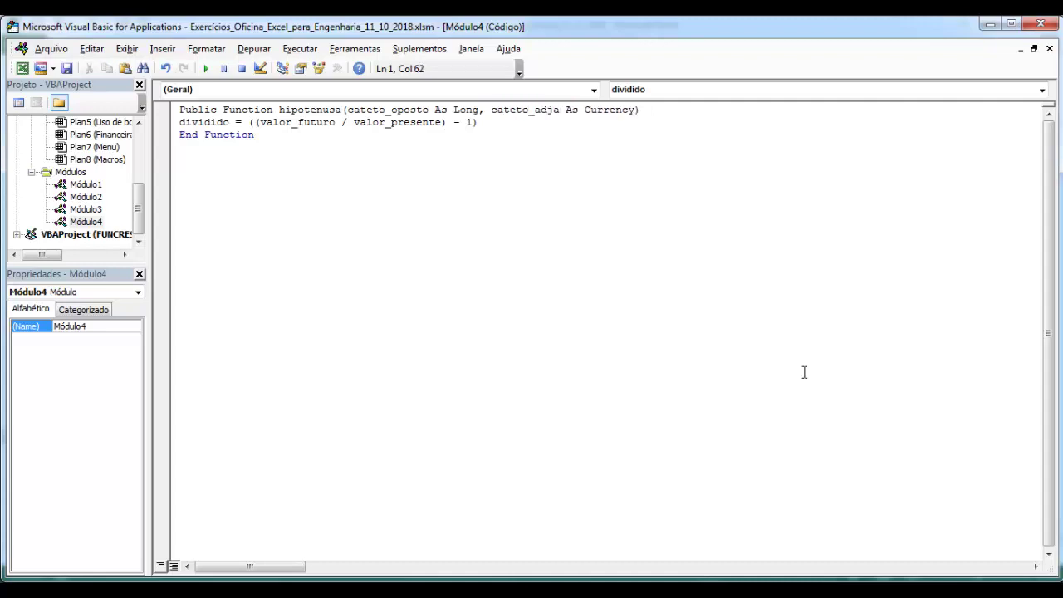
text(cn=)
key(BackSpace)
key(BackSpace)
text(ente)
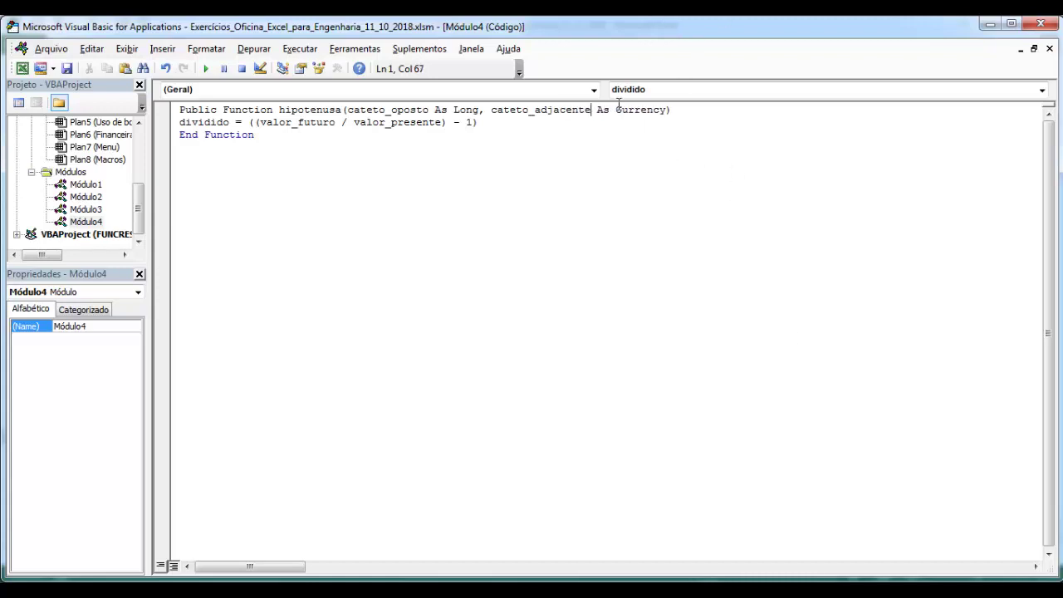
drag(617, 110, 664, 113)
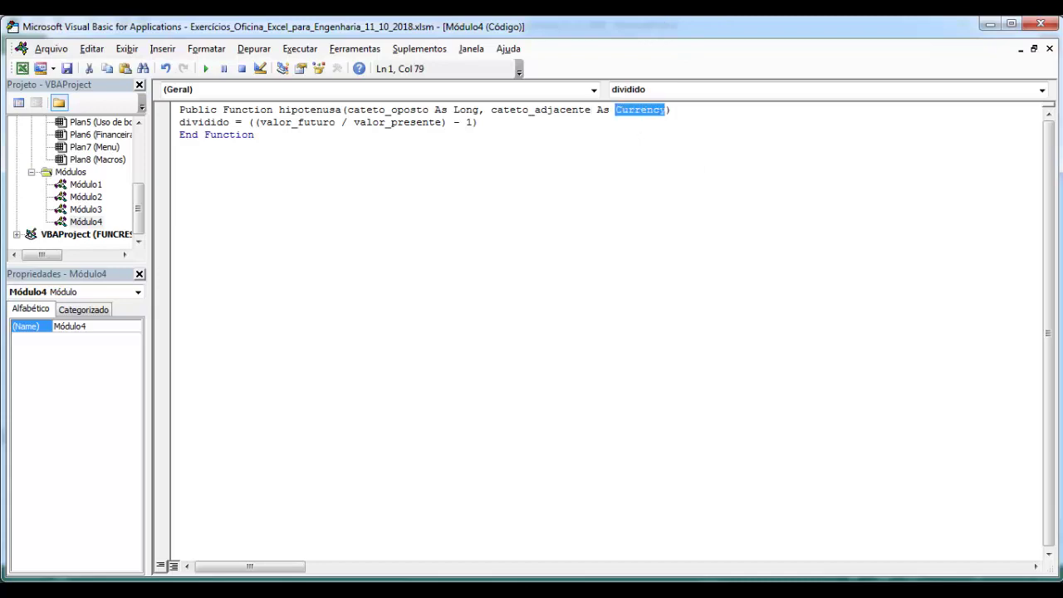
text(Long)
key(BackSpace)
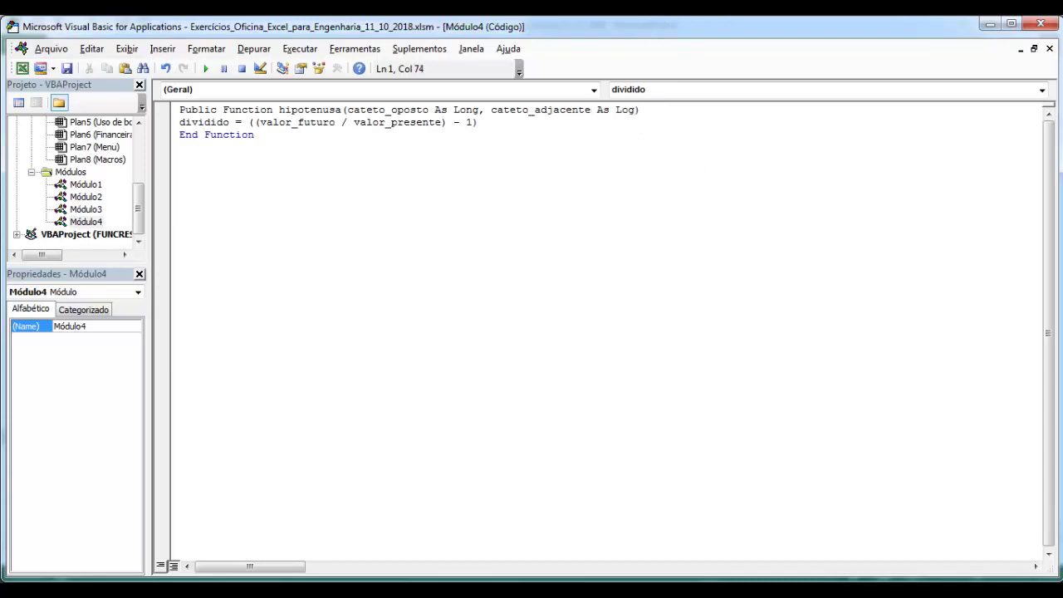
key(BackSpace)
text(ng)
click(179, 123)
click(729, 113)
key(Return)
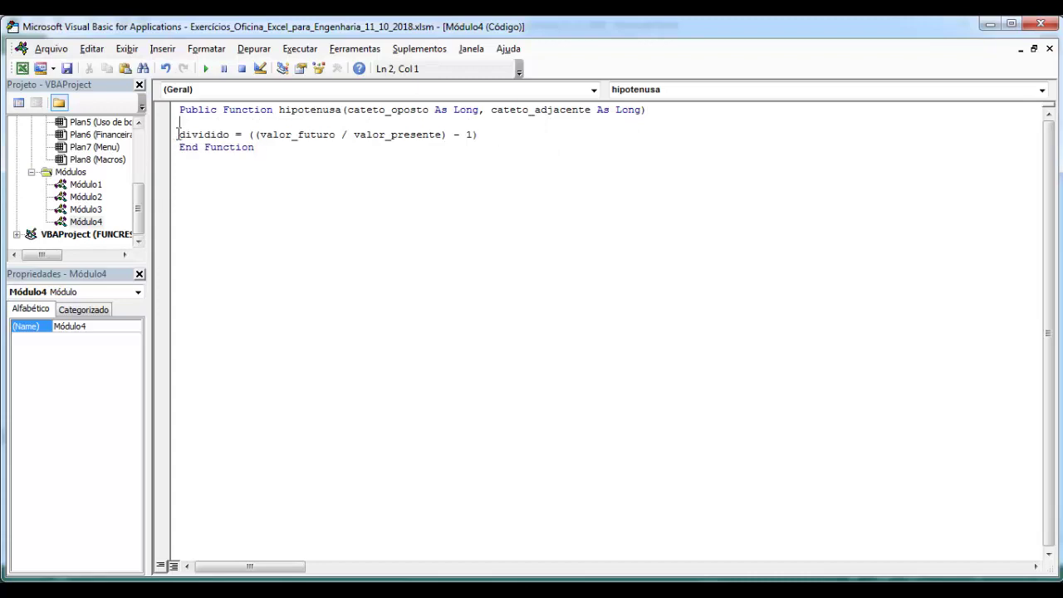
Step: Change the assigned name dividido to hipotenusa and start replacing valor_futuro with an opening parenthesis
drag(178, 135, 232, 134)
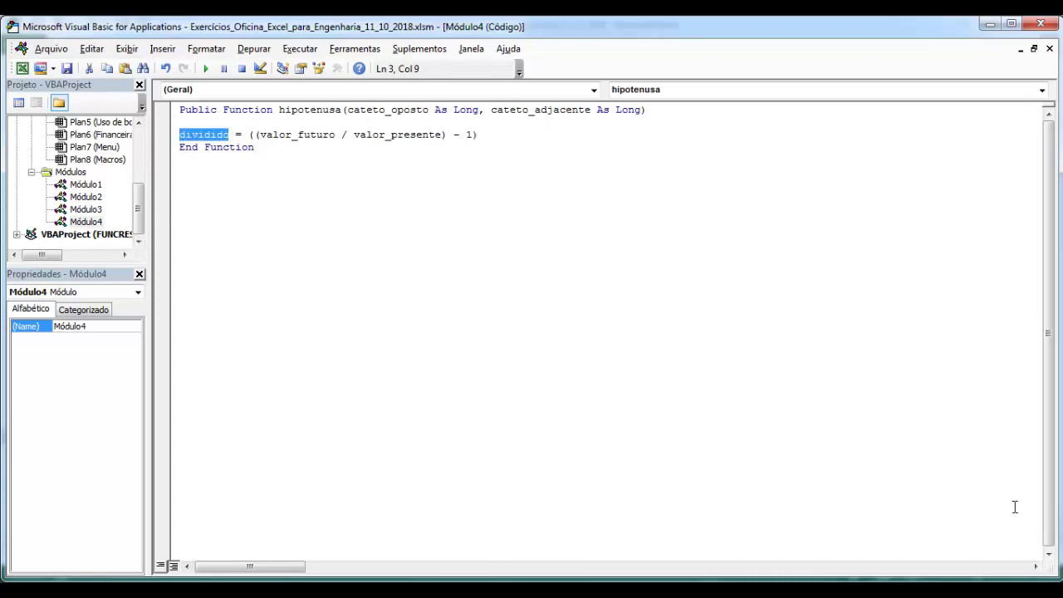
text(hipoten)
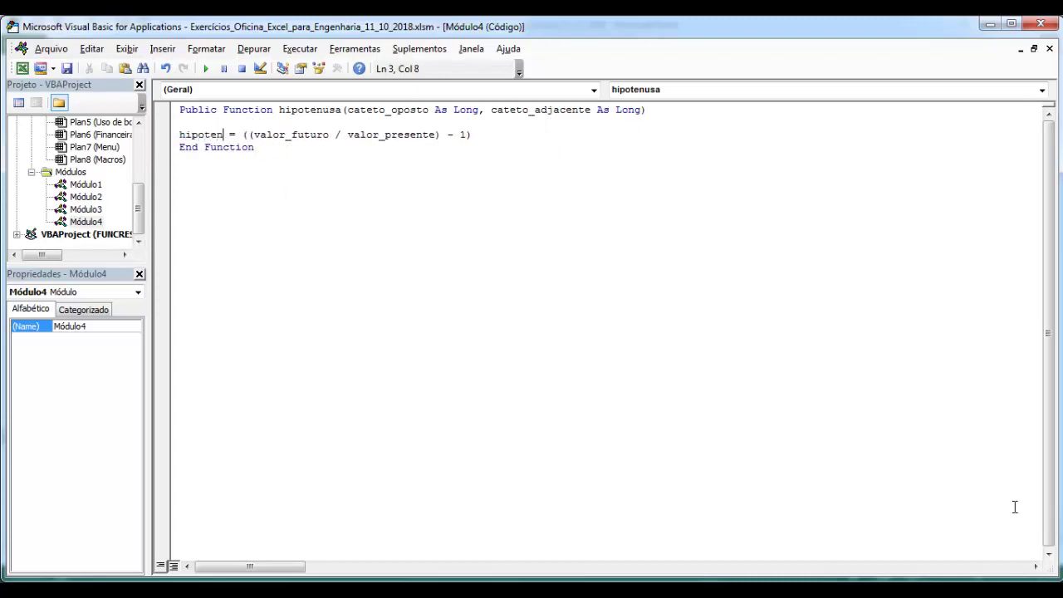
text(usa)
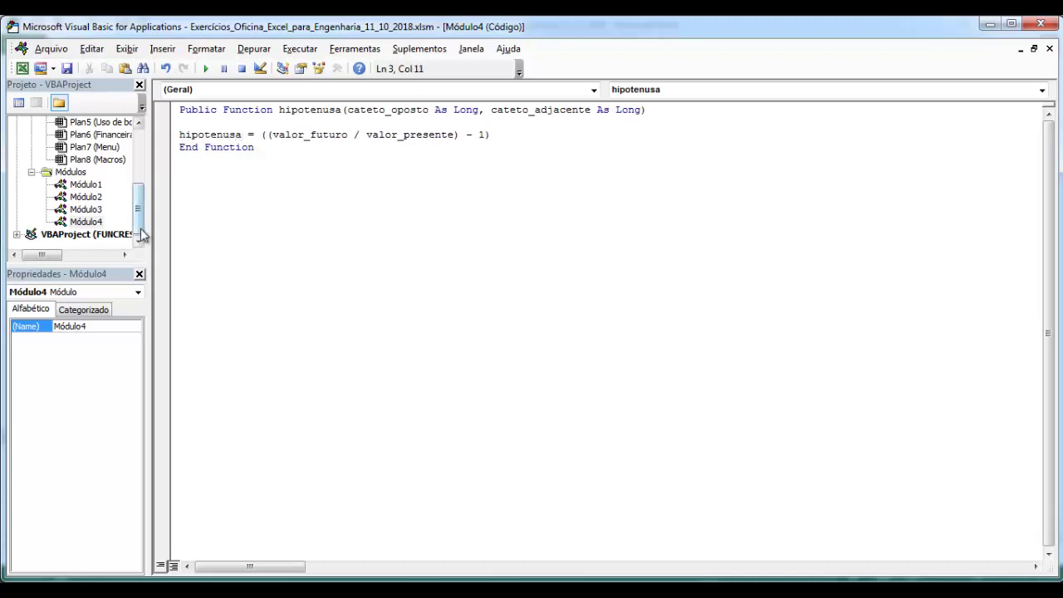
click(268, 134)
text(()
drag(271, 134, 347, 136)
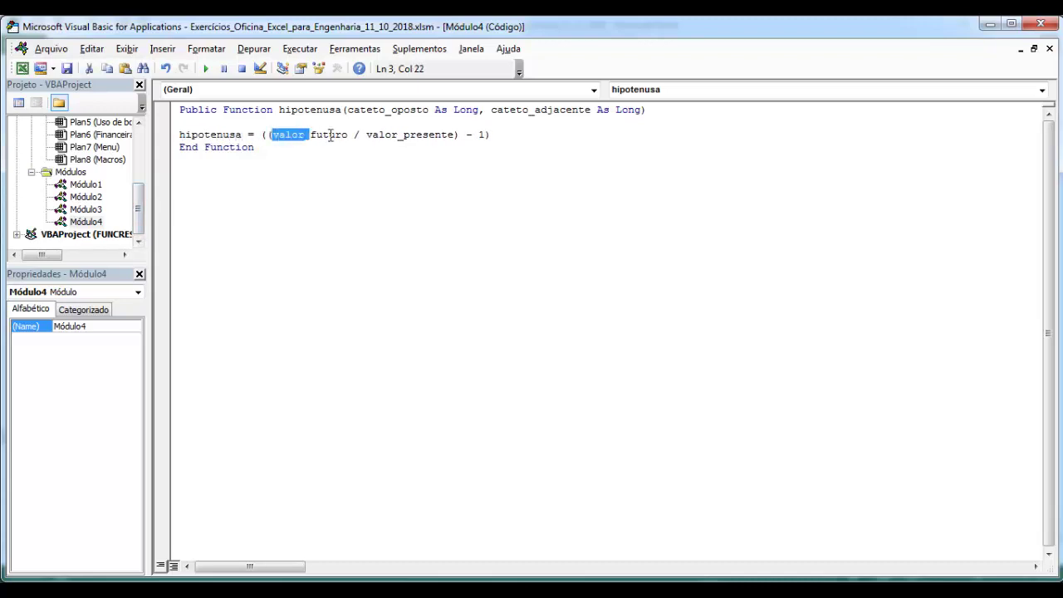
text(c)
key(super+d)
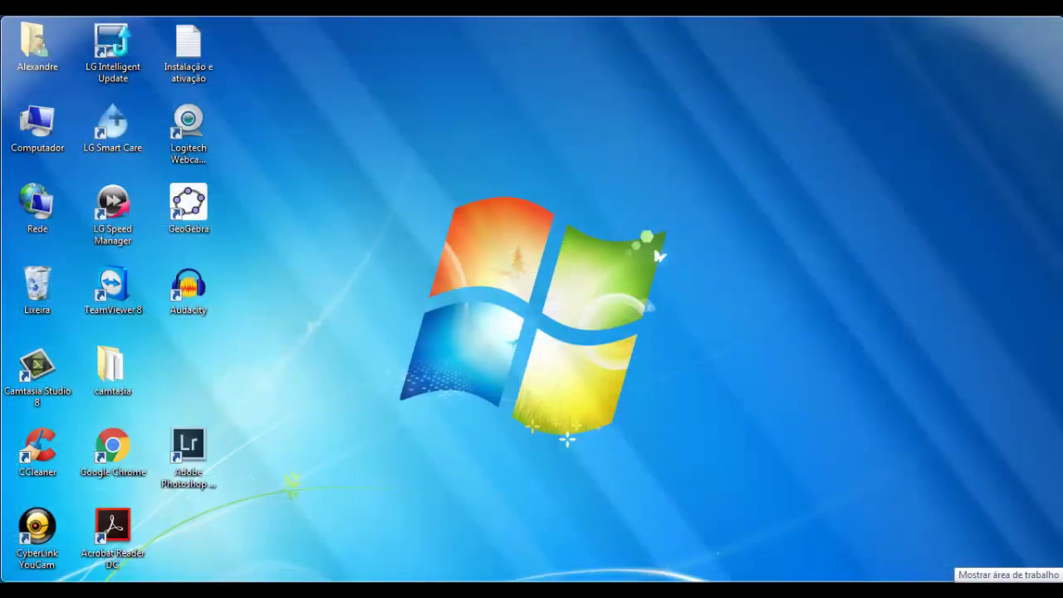
key(super+d)
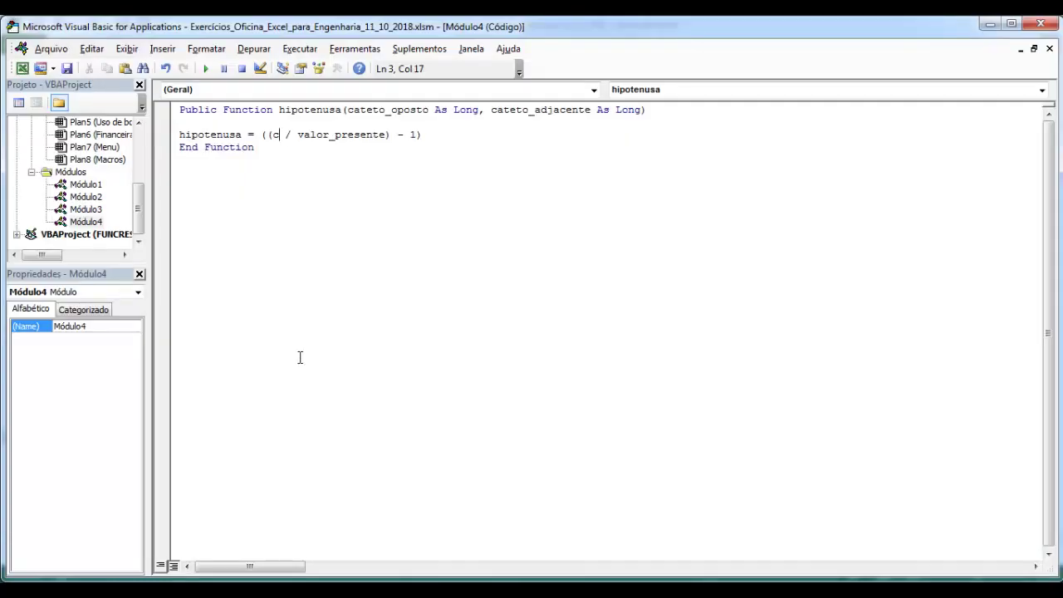
Step: Type the sum (cateto_oposto^2)+ (cateto_adjacente^2)) followed by ^0.5
text(ateto)
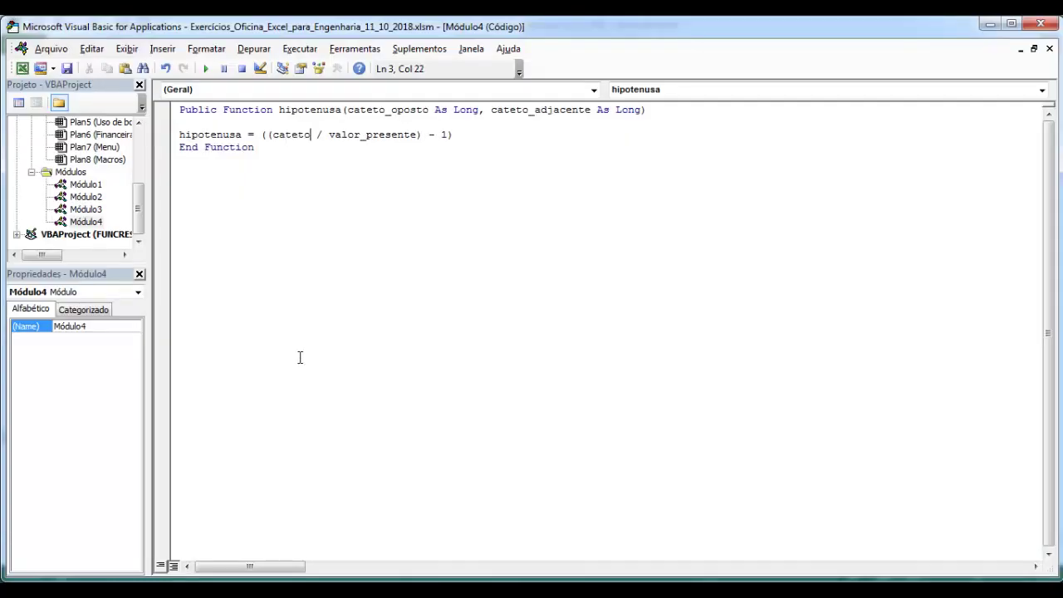
text(_opost)
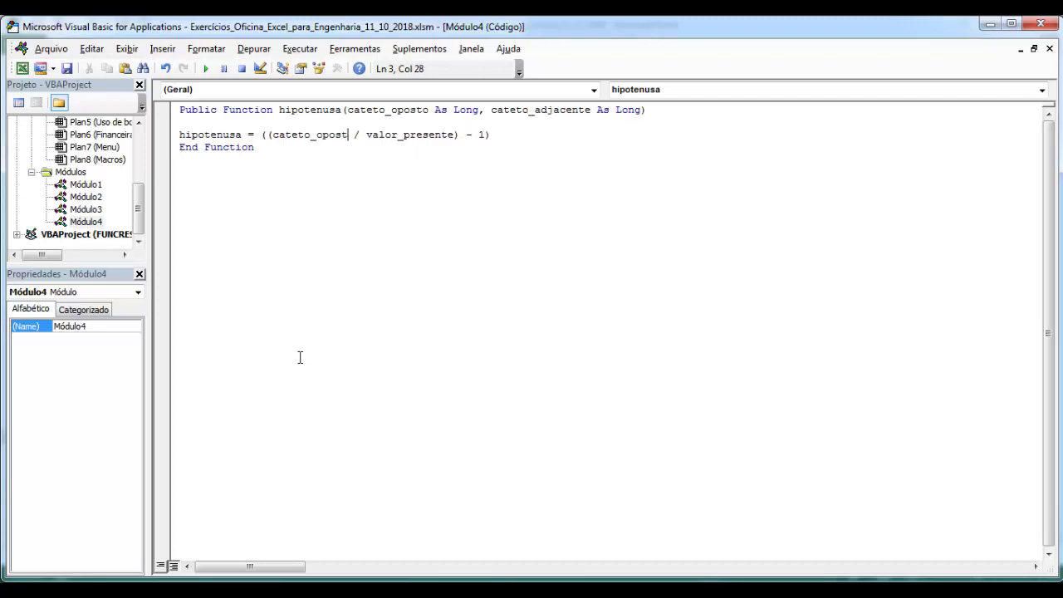
text(o)
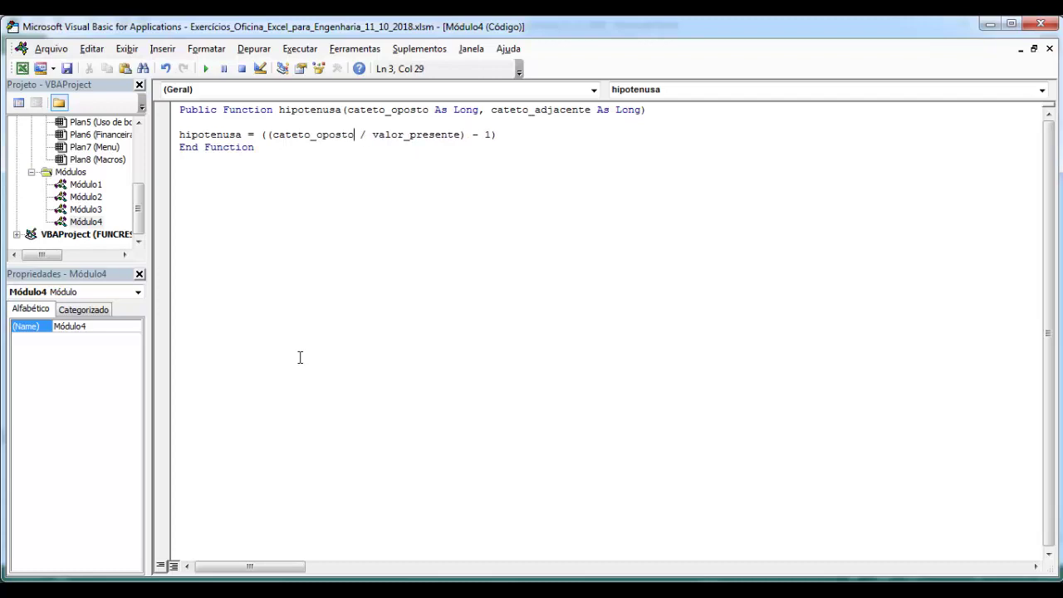
text(^2)
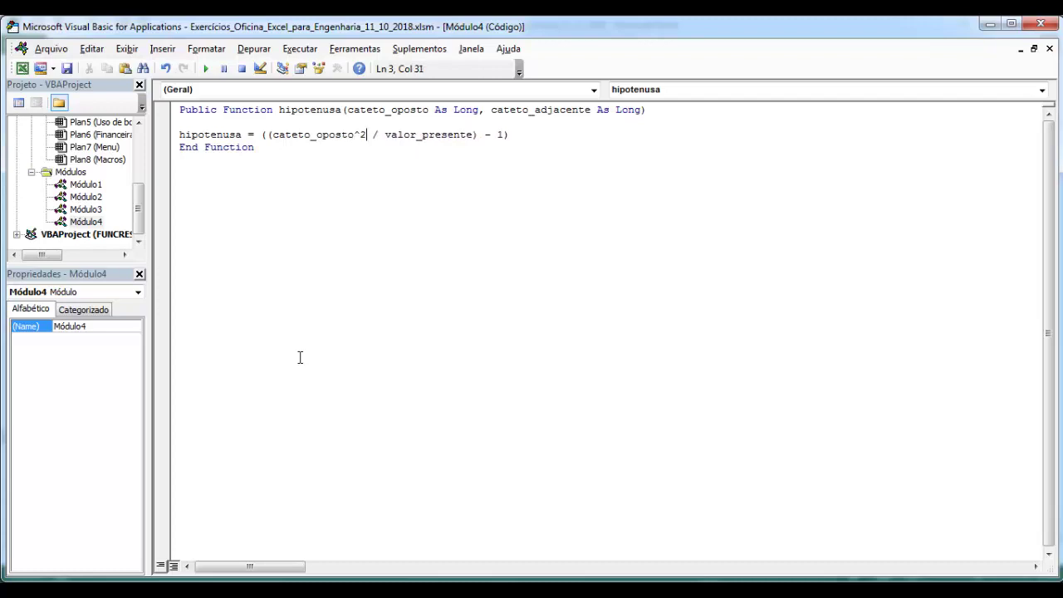
text())
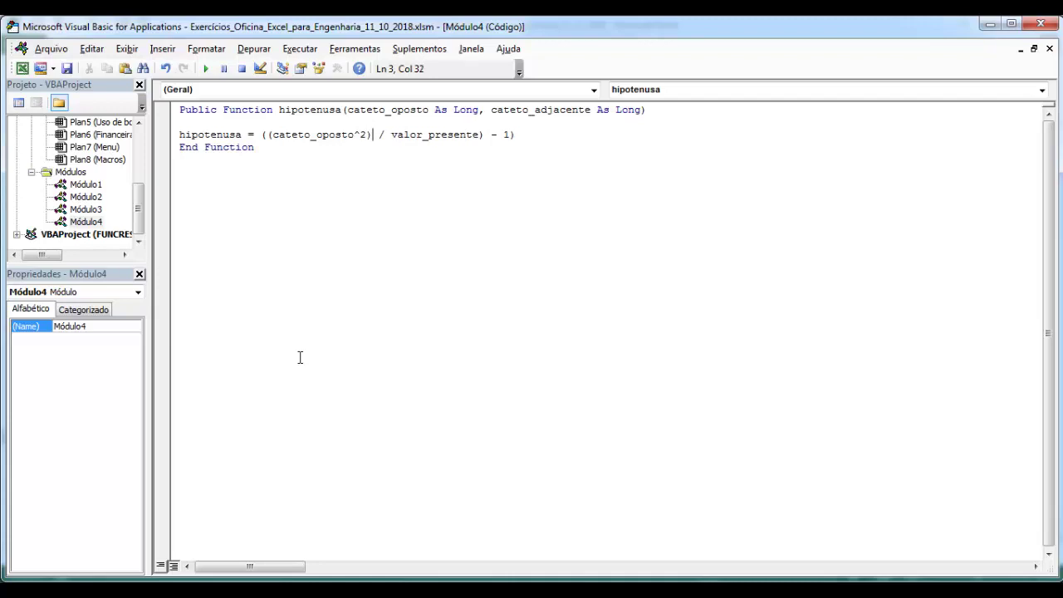
text(+ca)
key(BackSpace)
key(BackSpace)
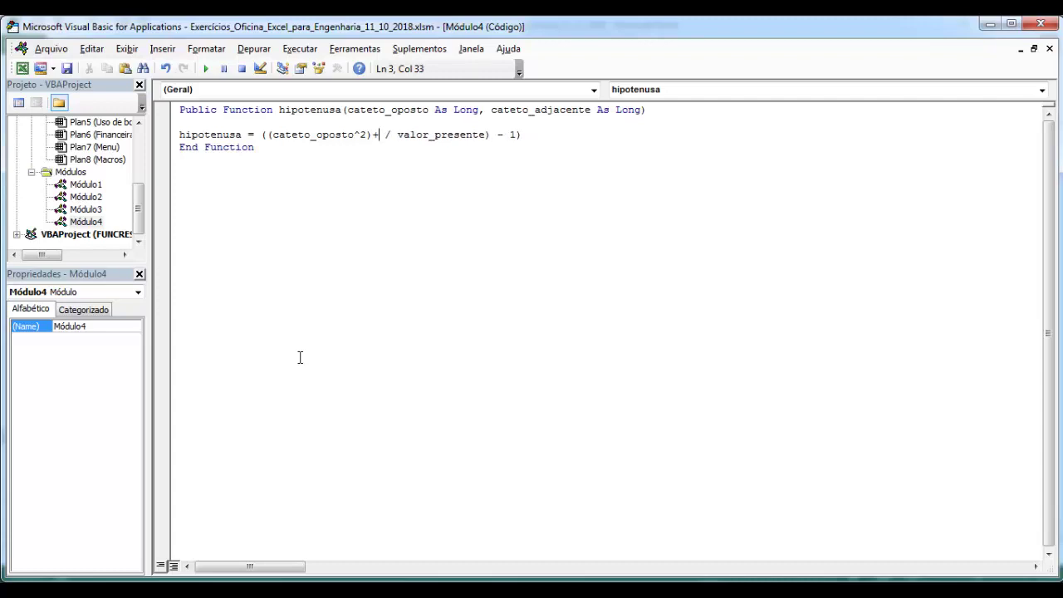
text((c)
text(aat)
key(BackSpace)
key(BackSpace)
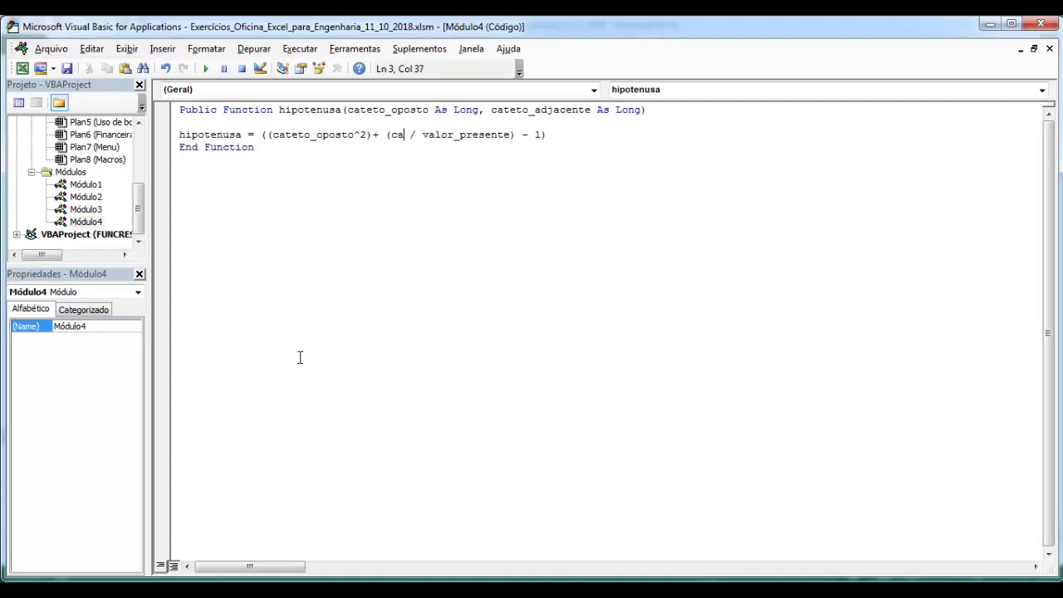
text(teto)
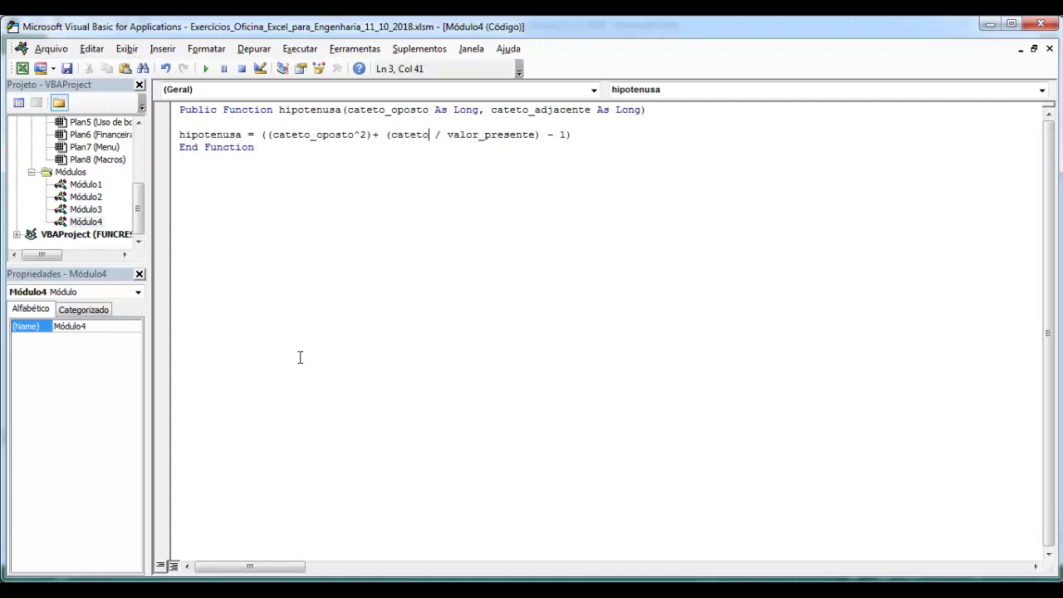
text(_adj)
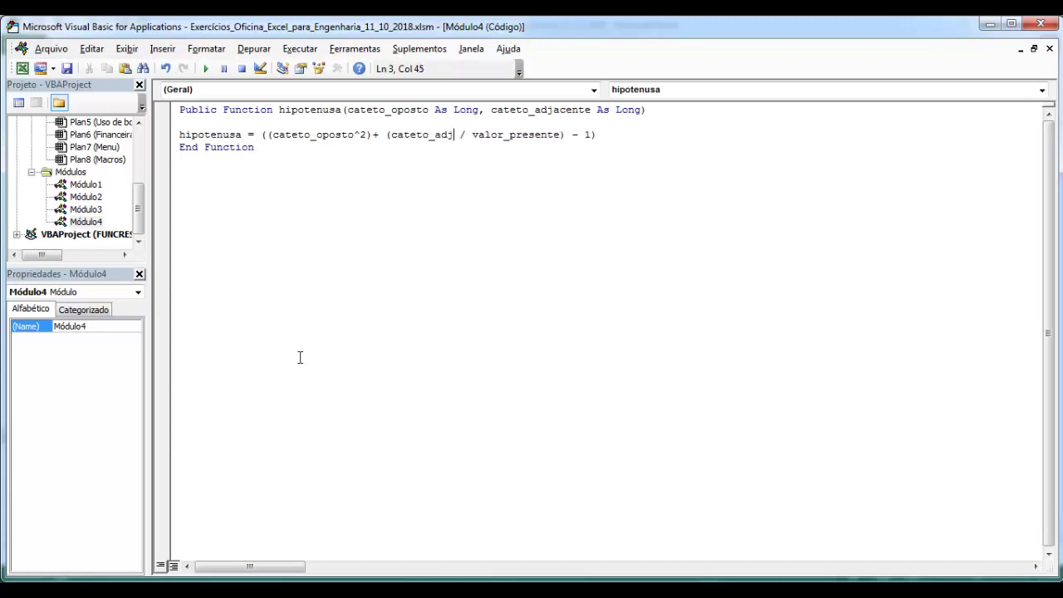
text(acentee)
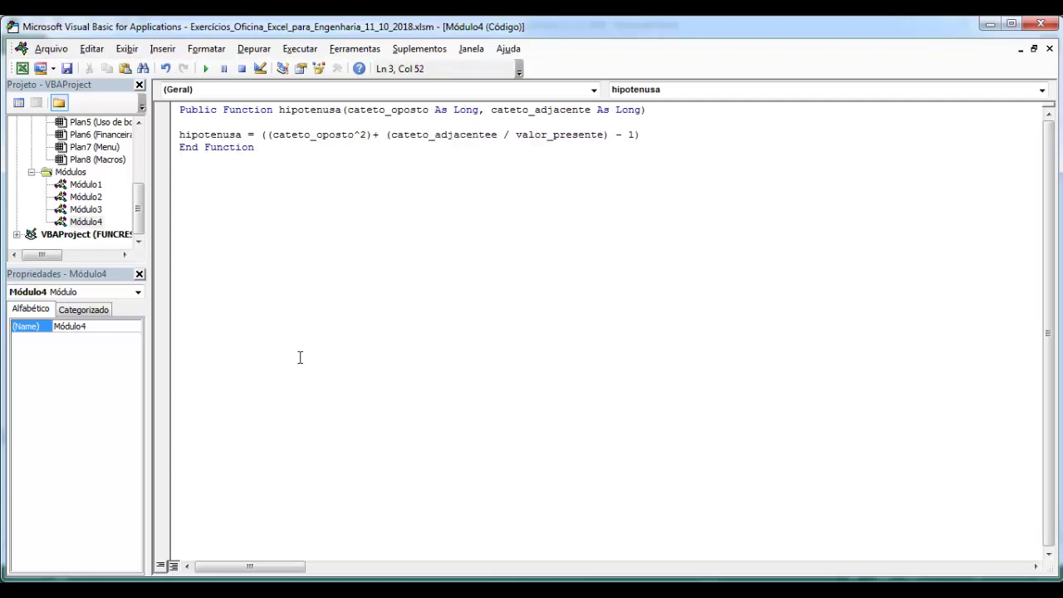
key(BackSpace)
text(^2)
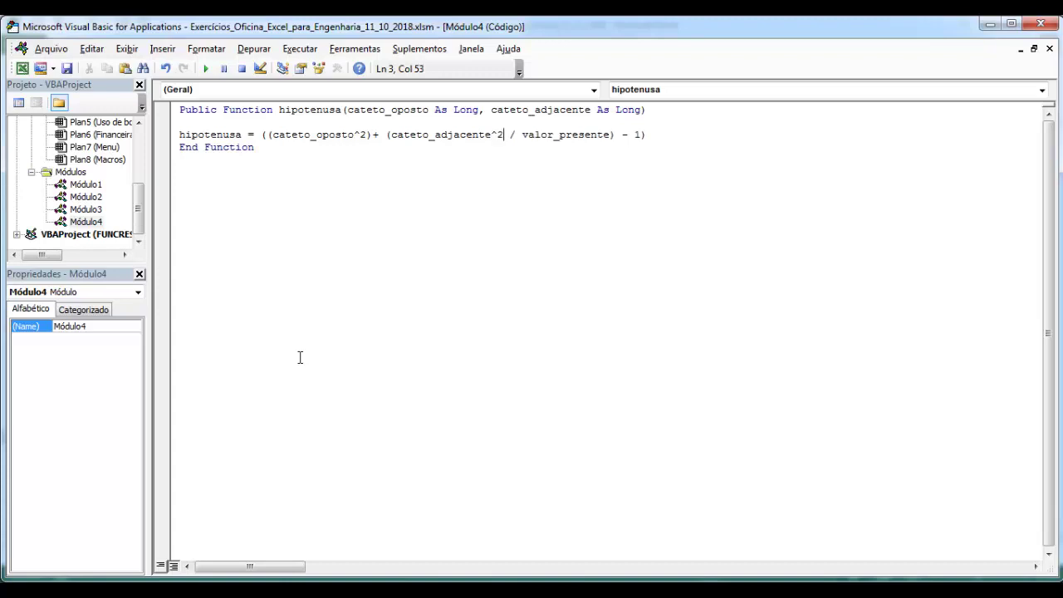
text())
text())
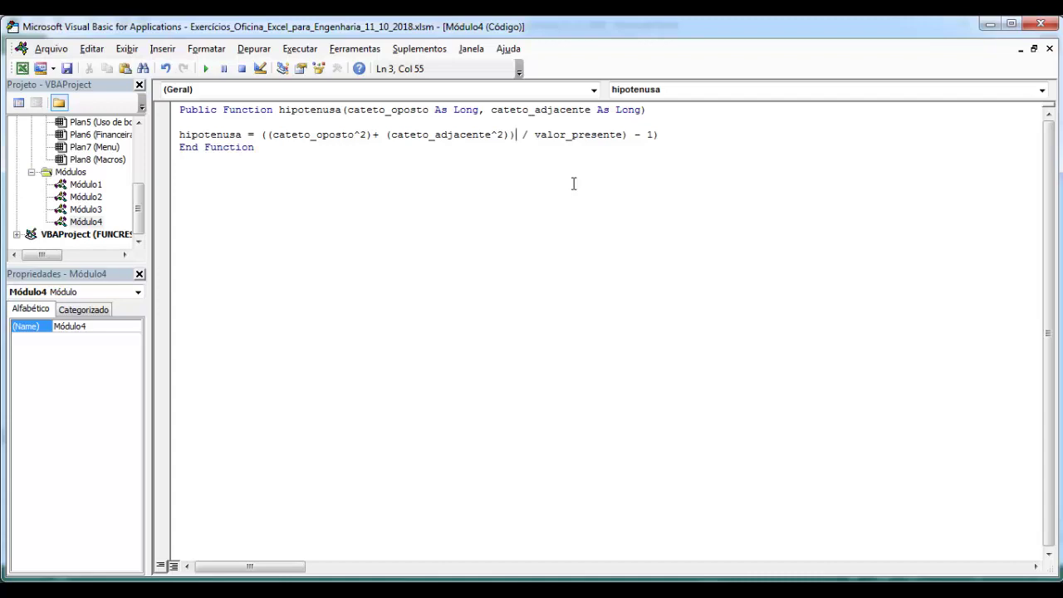
text(0)
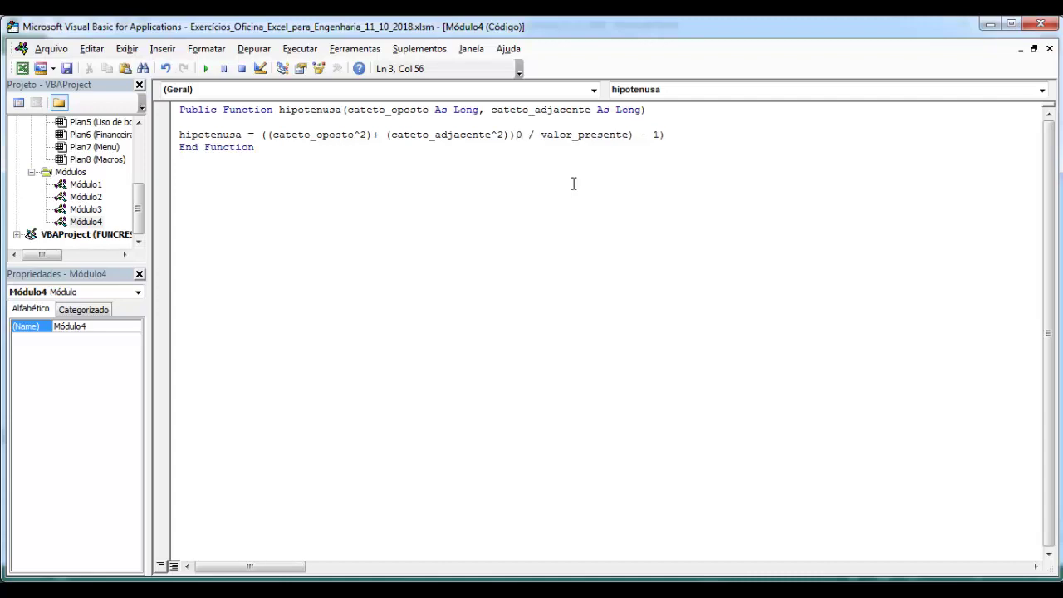
text(.)
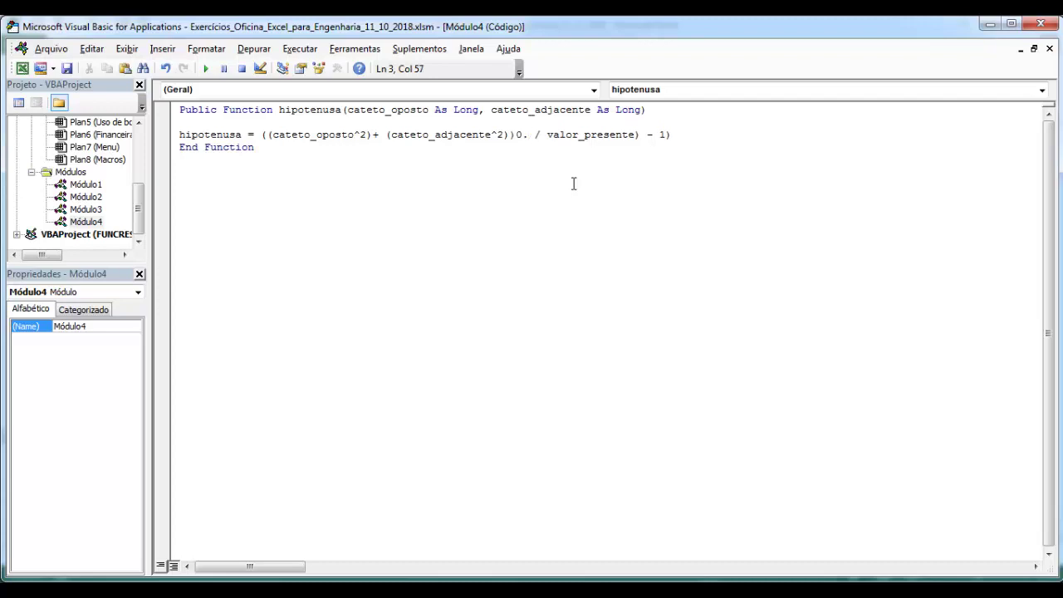
text(5)
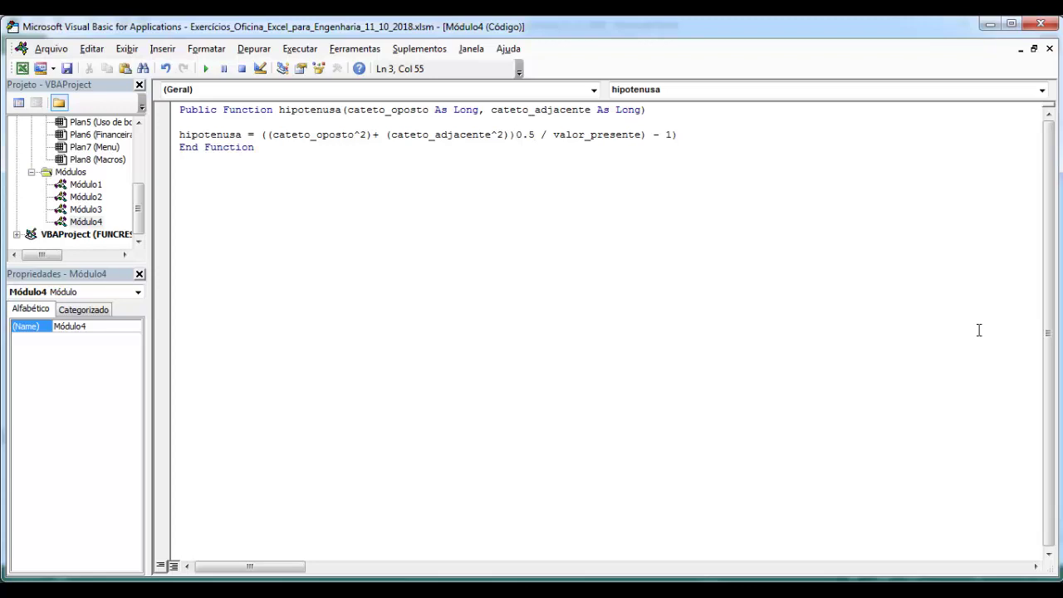
text(^)
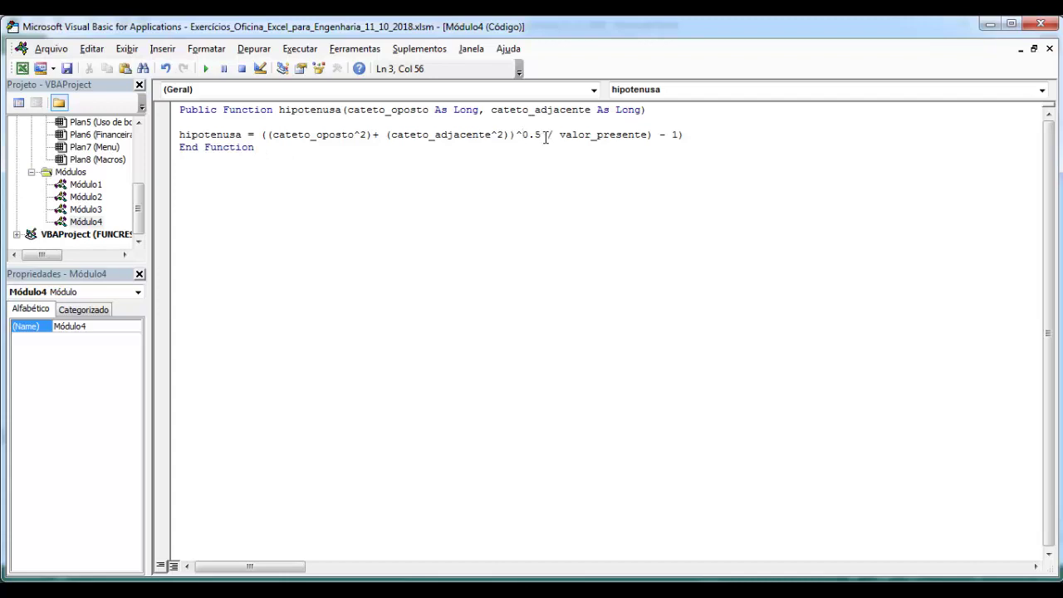
Step: Delete the leftover '/ valor_presente) - 1)' and confirm the line, triggering 'Era esperado: )'
drag(547, 135, 689, 136)
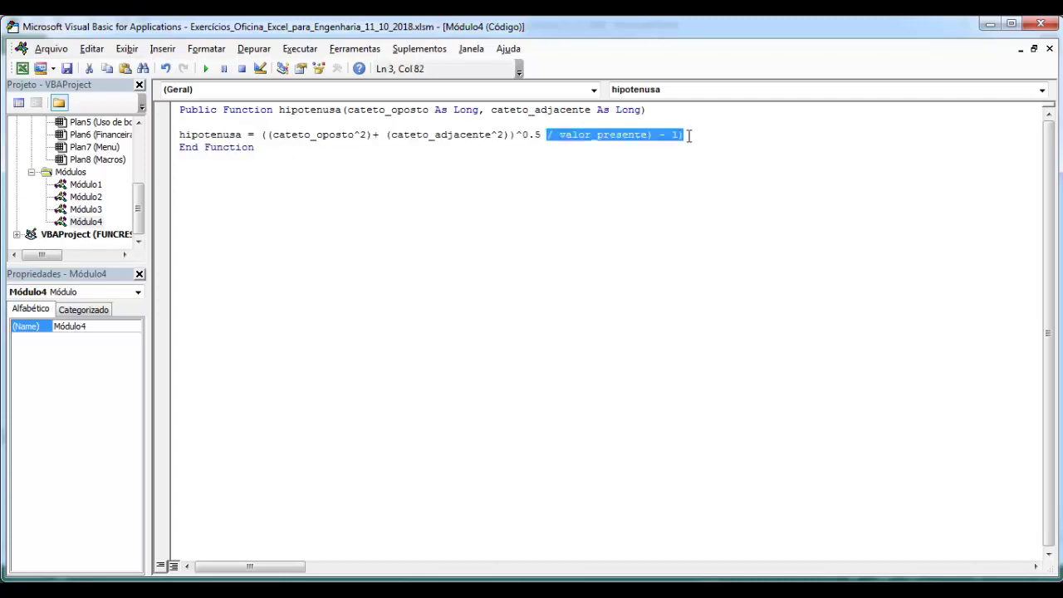
key(Delete)
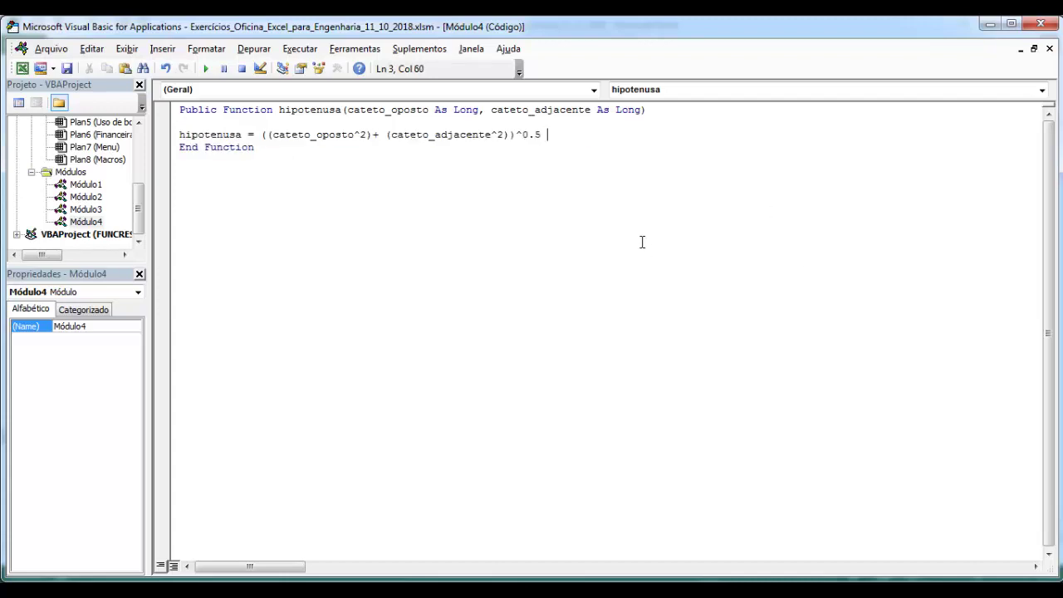
key(Return)
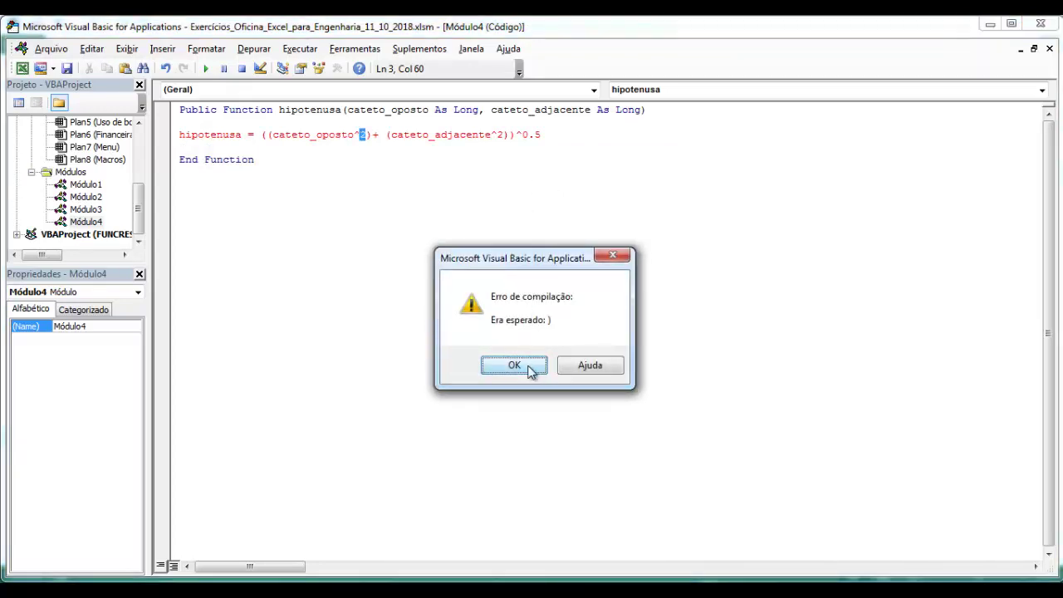
Step: Dismiss the compile error and wrap cateto_oposto in its own closing parenthesis
click(515, 365)
click(363, 133)
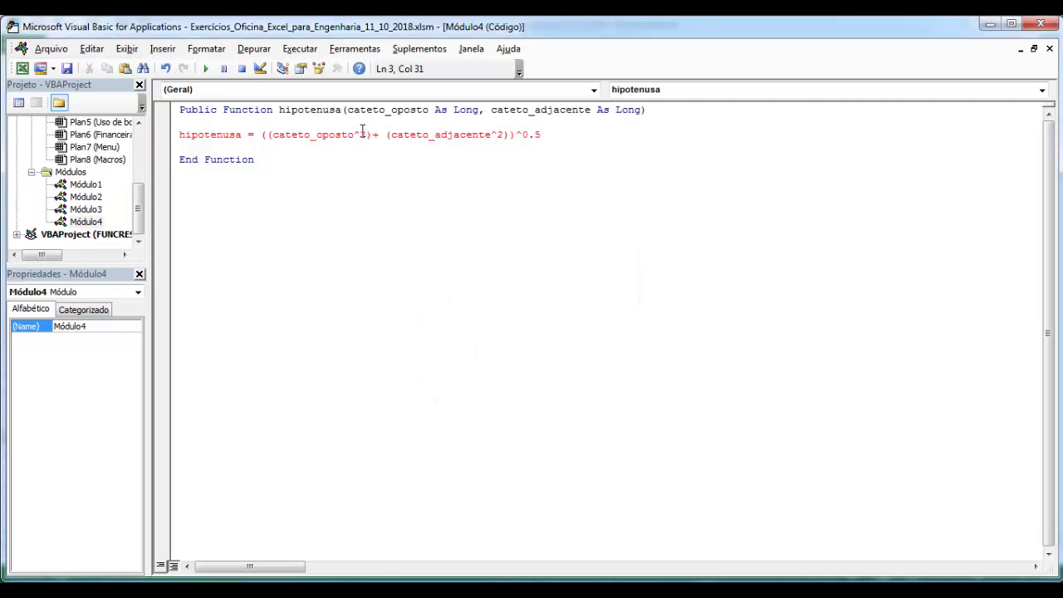
click(356, 135)
text())
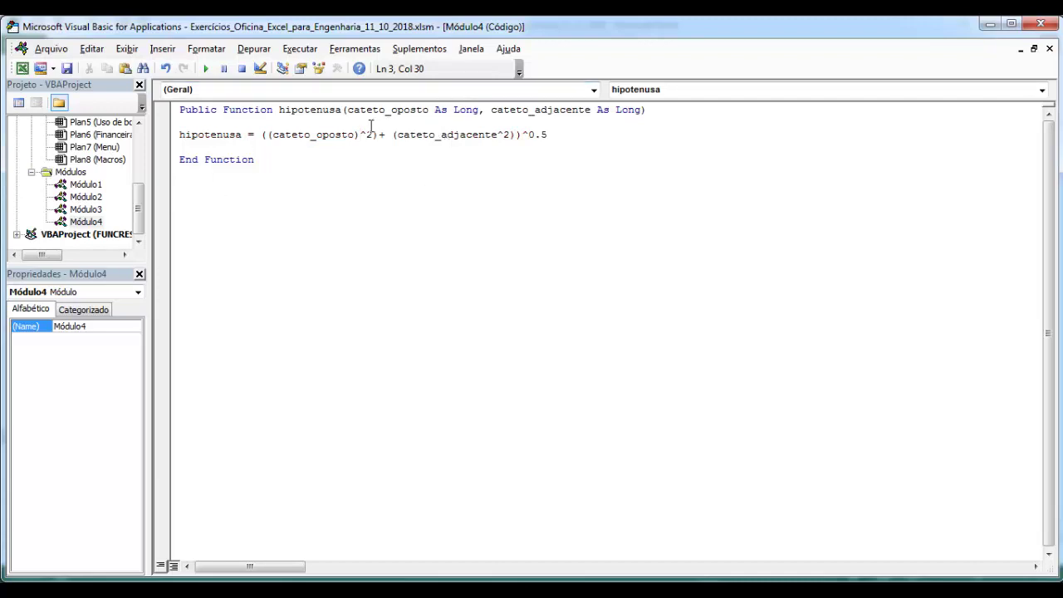
key(Delete)
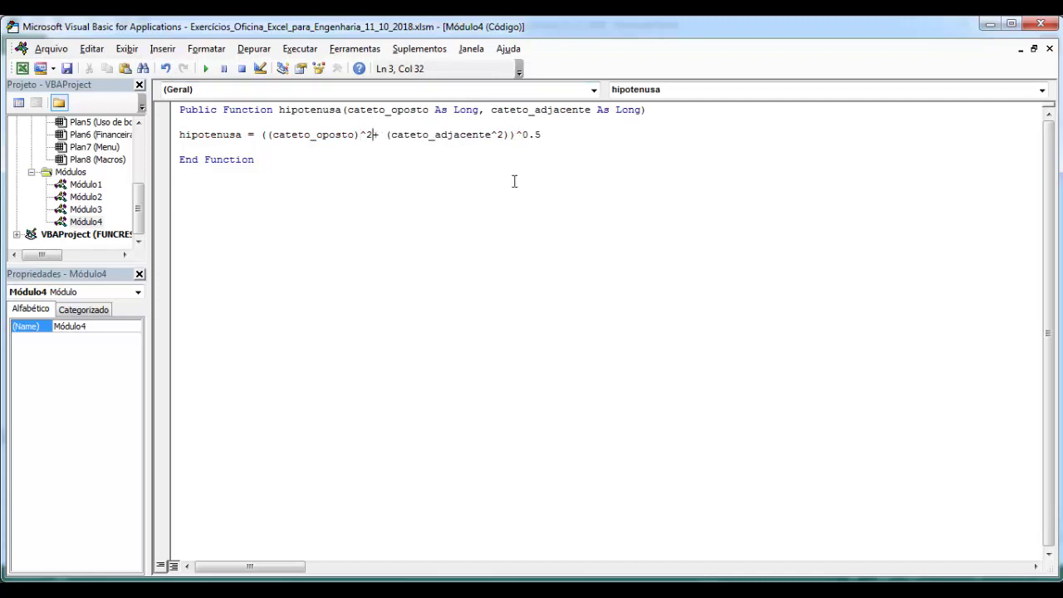
Step: Fix the parentheses around cateto_adjacente, confirm the formula line, and return to the workbook
click(498, 134)
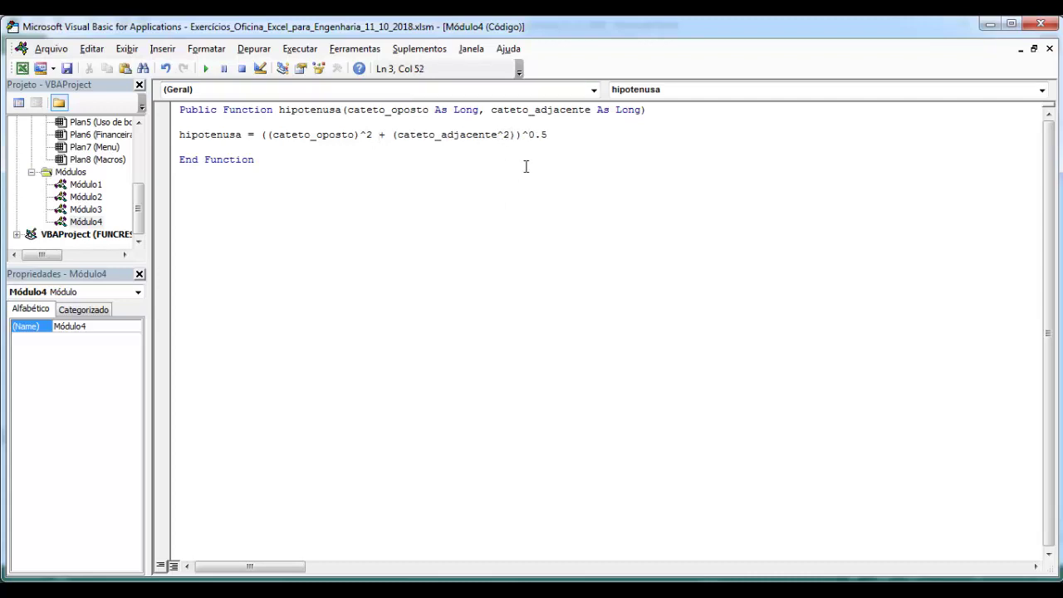
text())
click(516, 134)
text())
key(Delete)
click(567, 137)
key(Return)
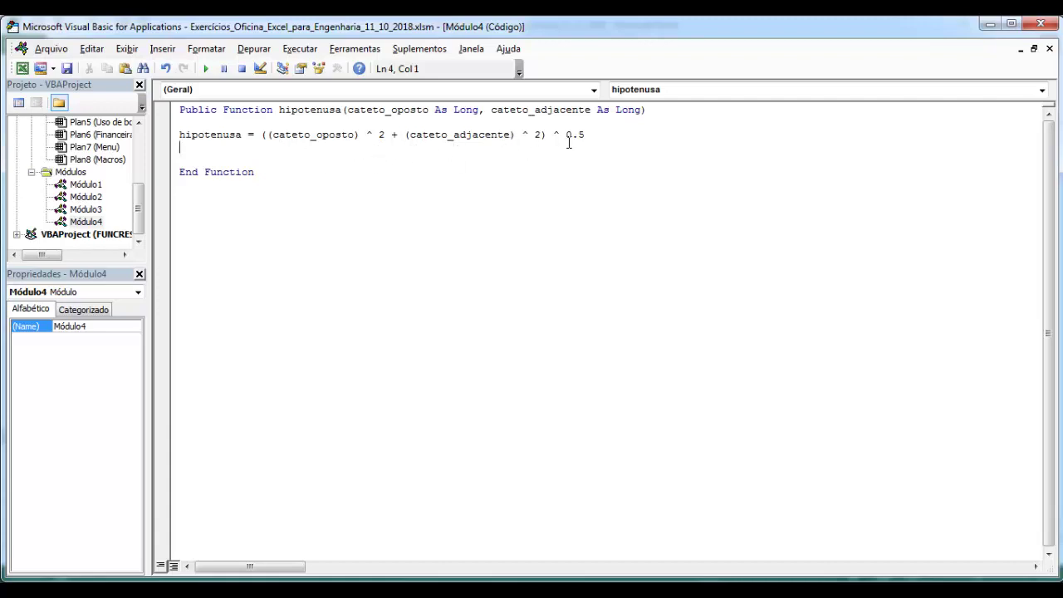
click(1038, 28)
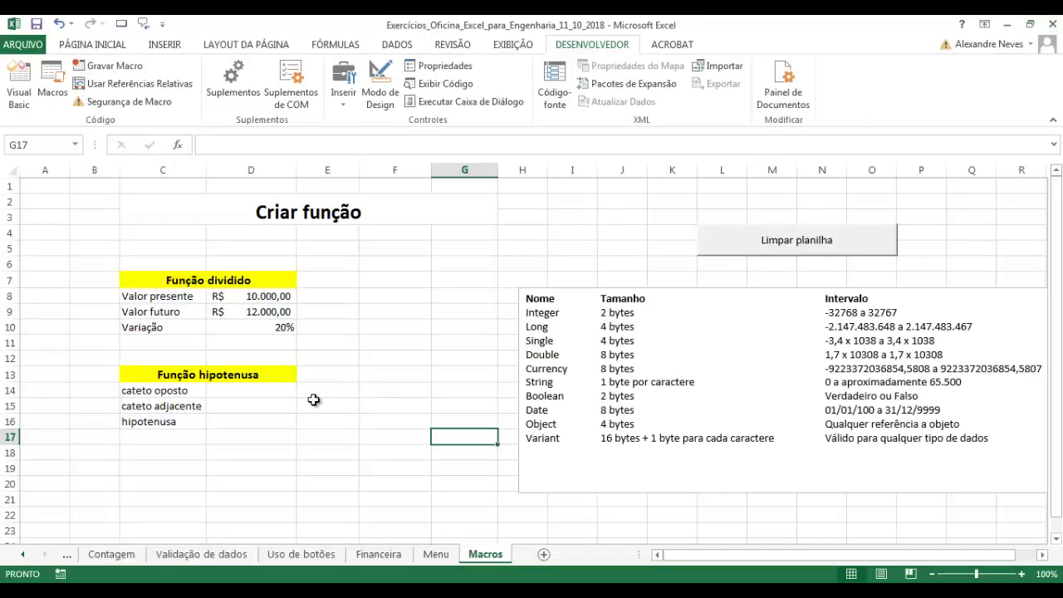
Step: Enter 3 in D14 and 4 in D15
click(285, 391)
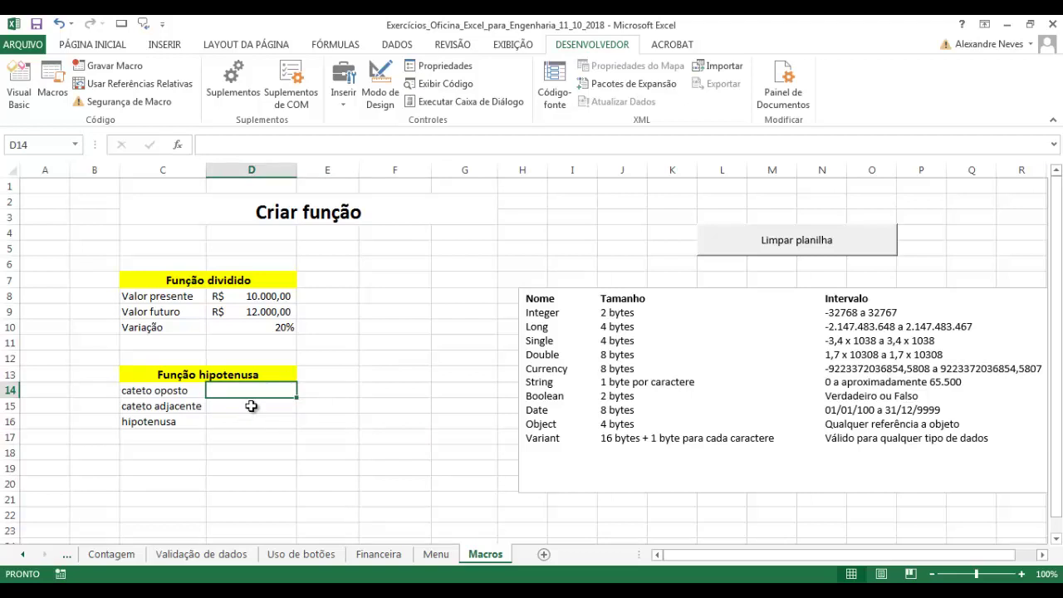
text(3)
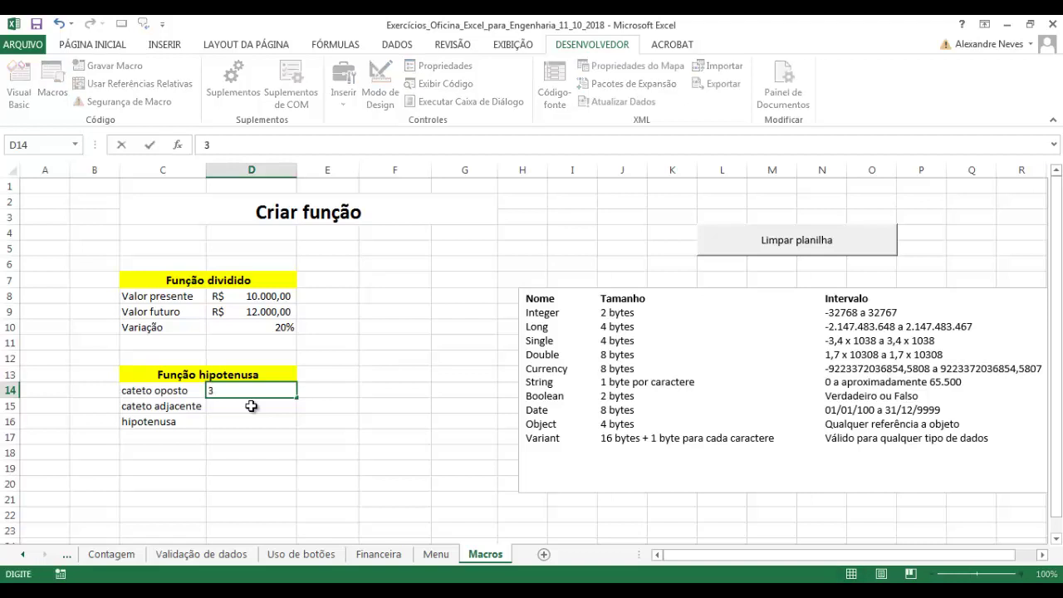
key(Return)
text(4)
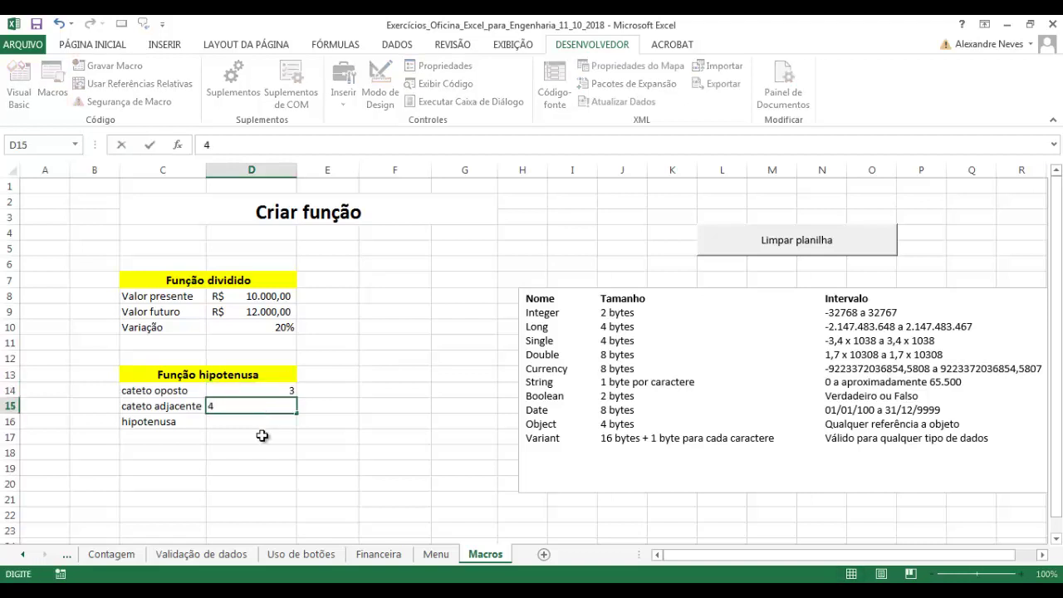
key(Return)
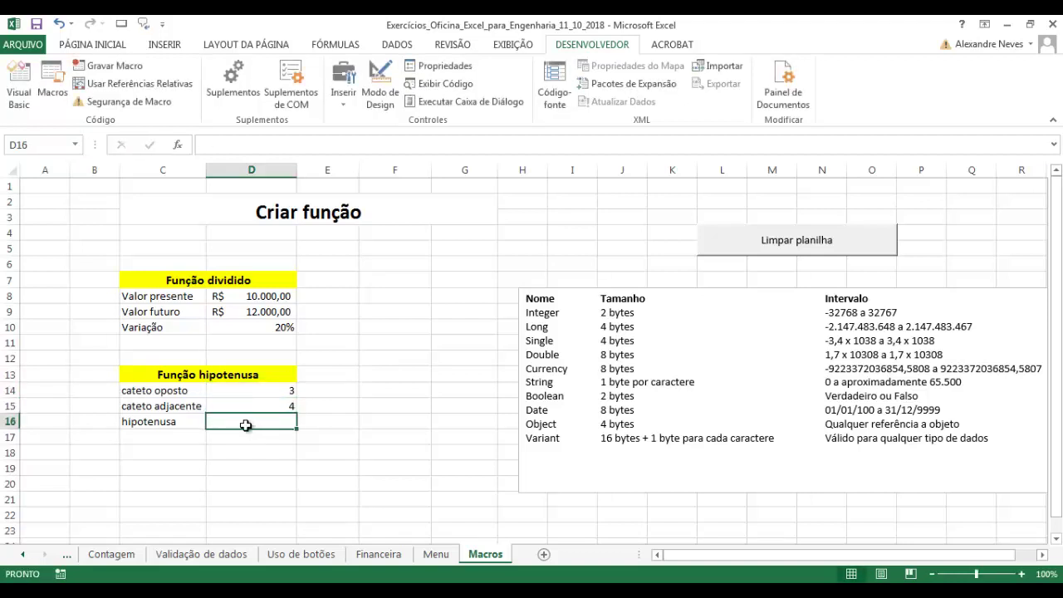
Step: Enter =hipotenusa(D14;D15) in D16 and verify it returns 5
text(=)
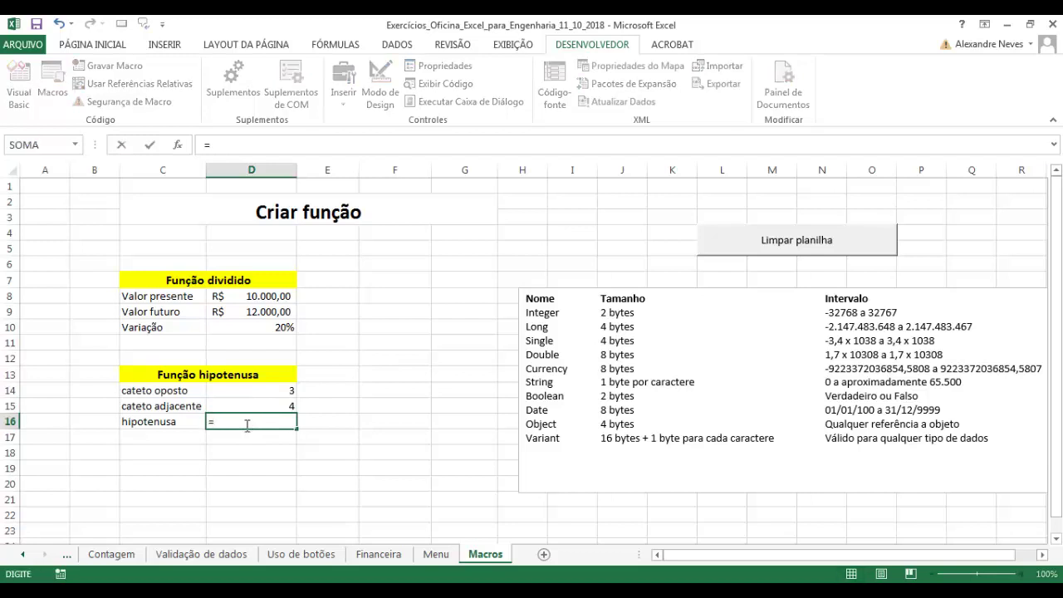
text(hipot)
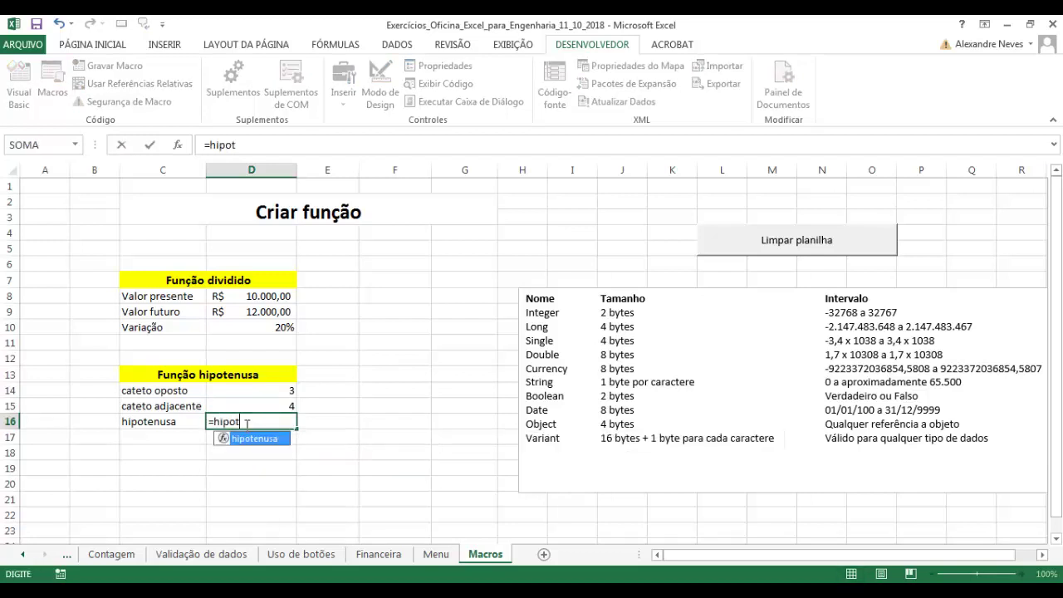
text(enu)
text(sa()
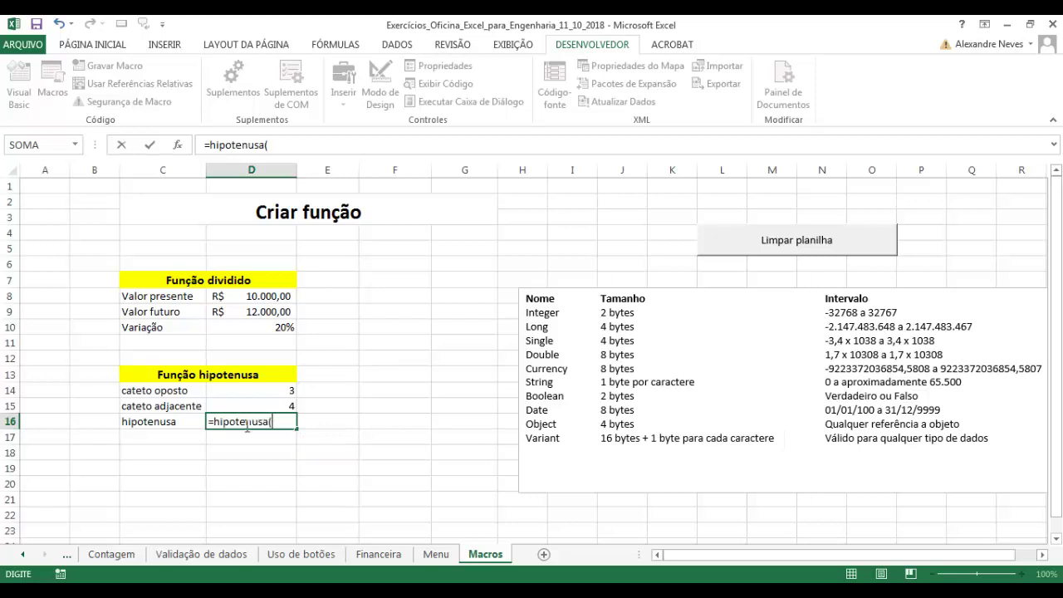
click(270, 388)
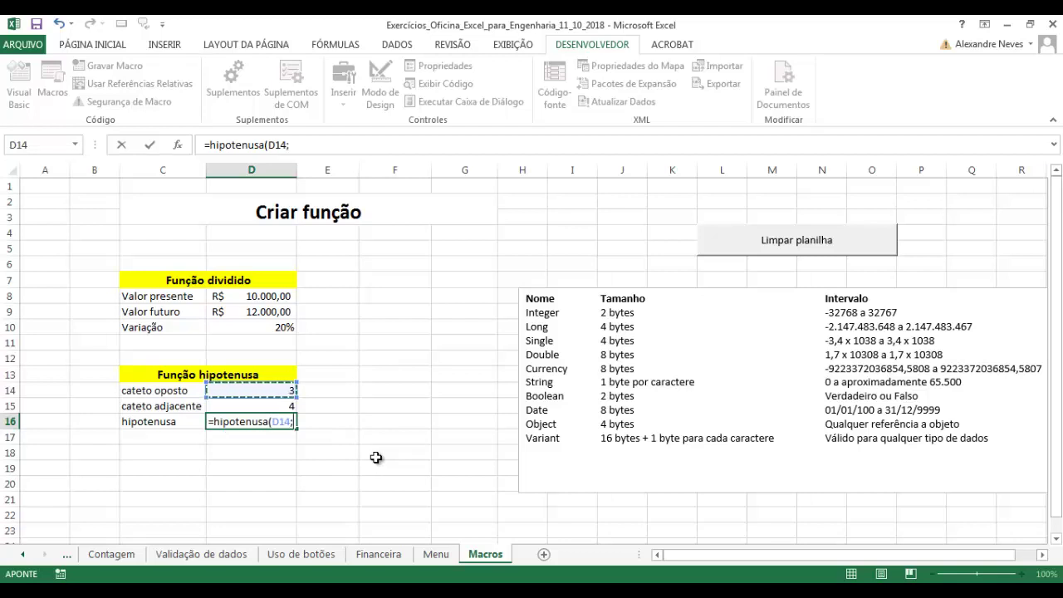
text(;)
click(251, 407)
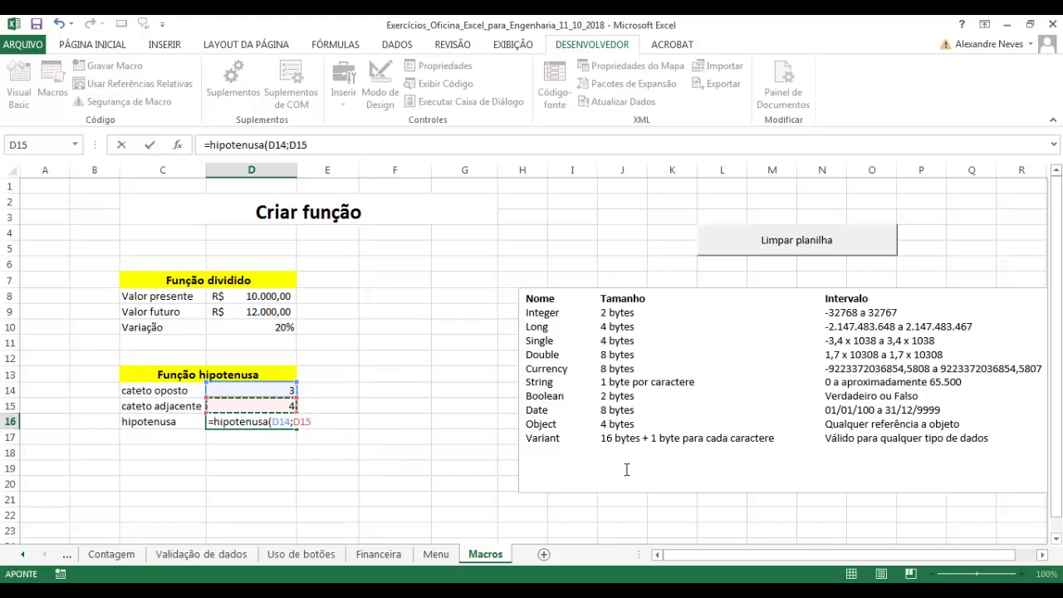
text())
key(Return)
click(287, 424)
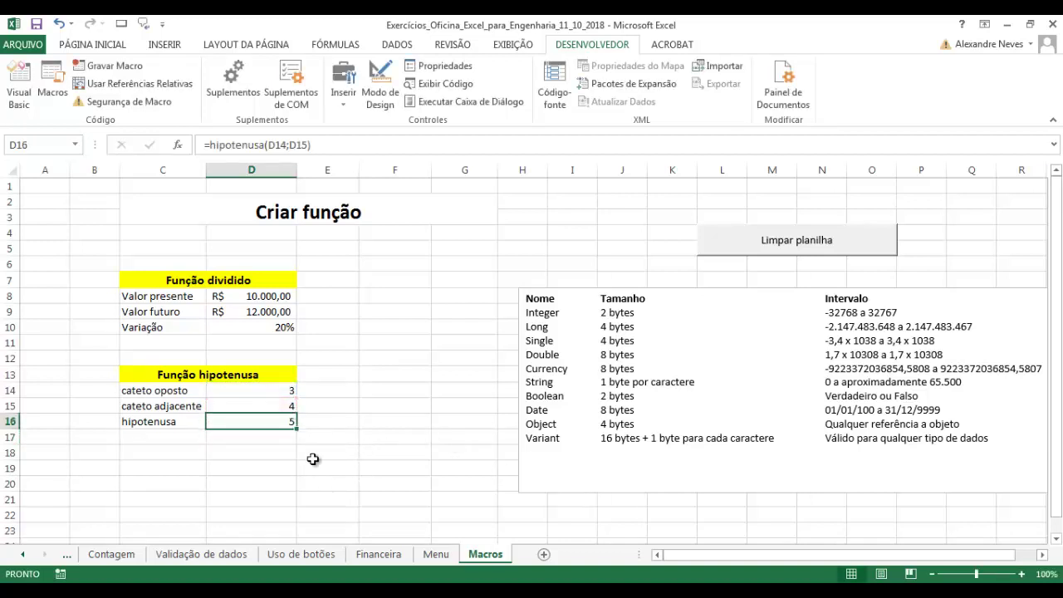
click(282, 391)
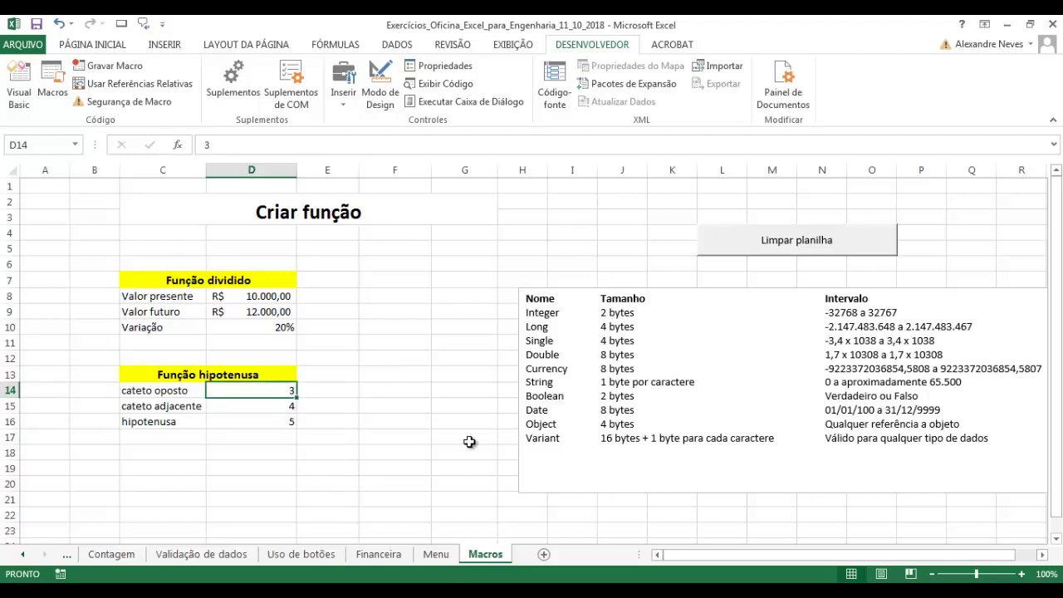
Step: Clear D16 and set both D14 and D15 to 2
click(289, 424)
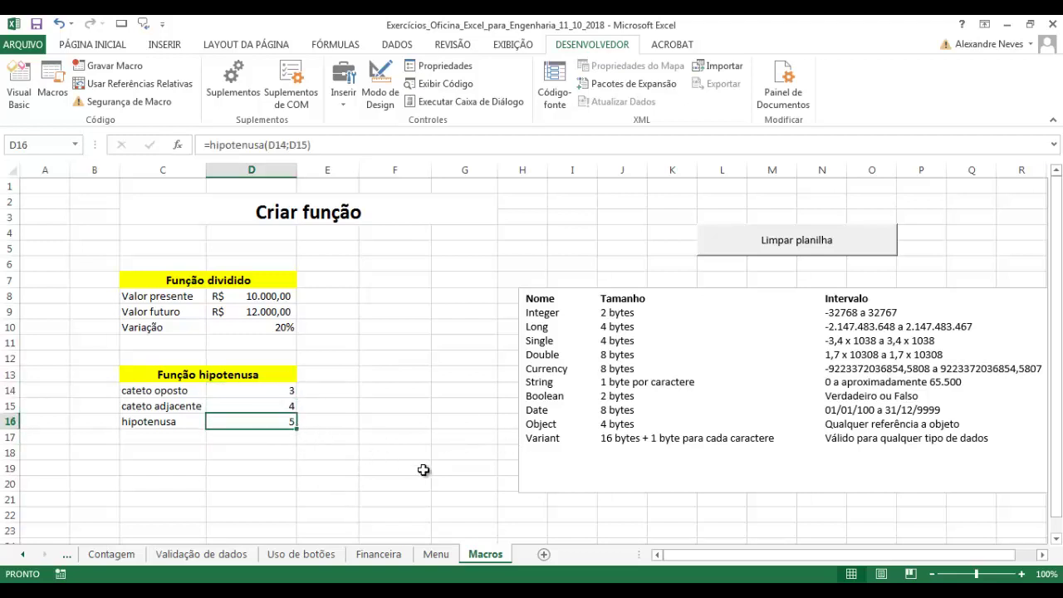
key(Delete)
click(288, 396)
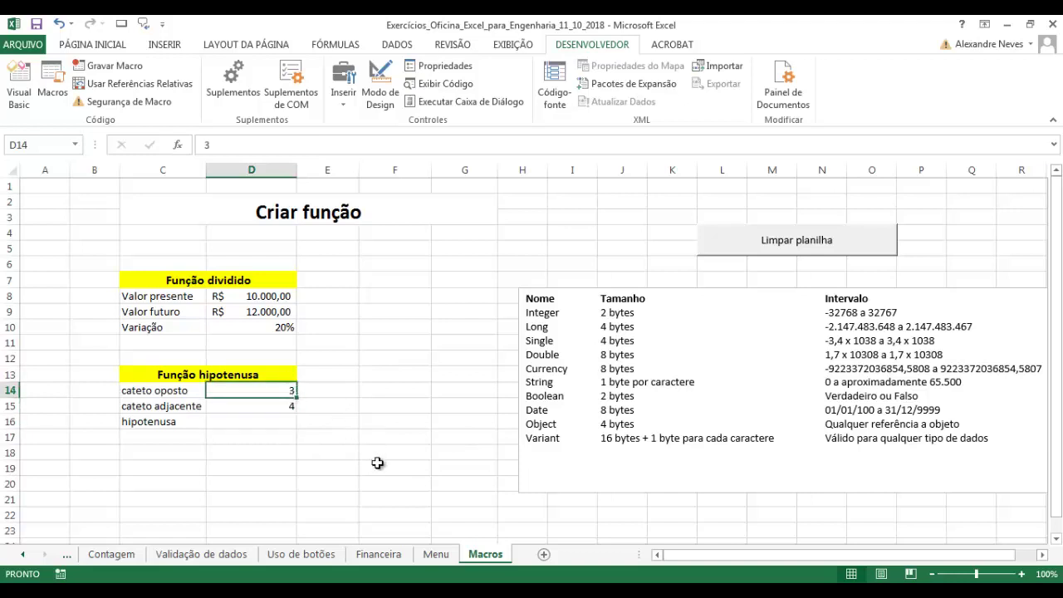
text(2)
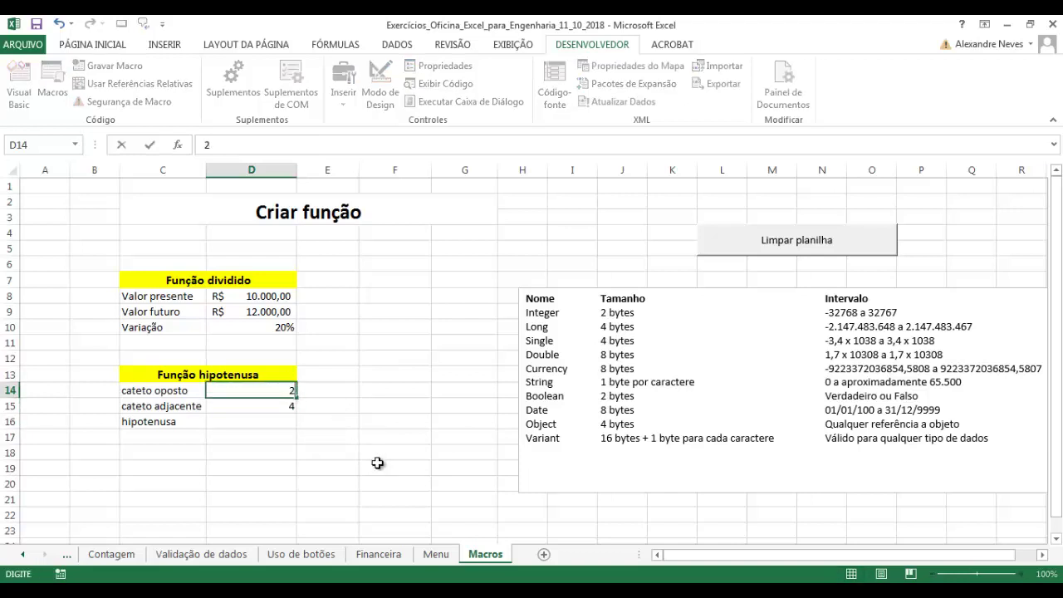
key(Return)
text(2)
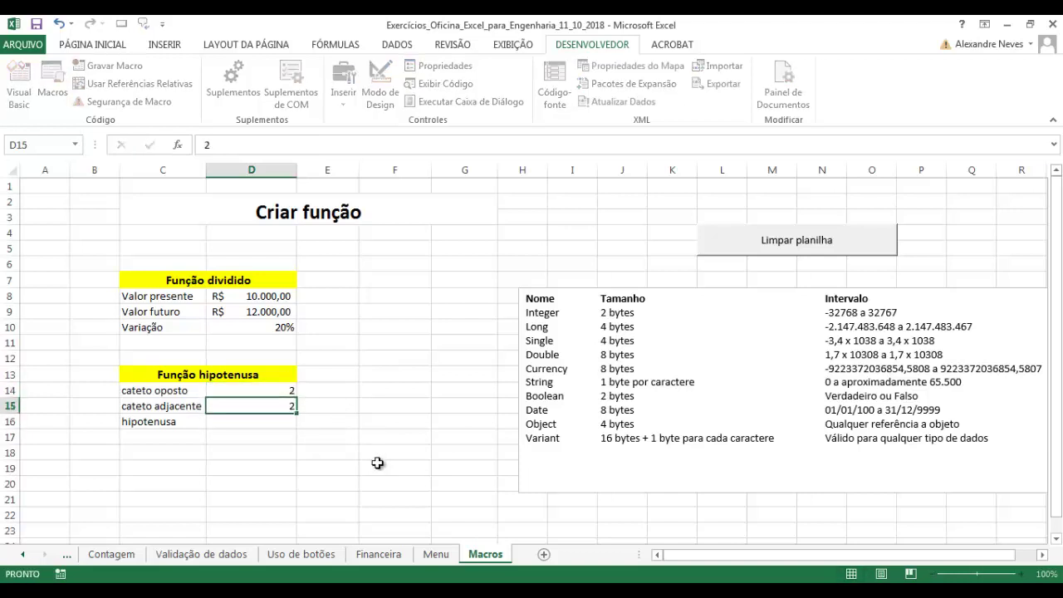
key(Return)
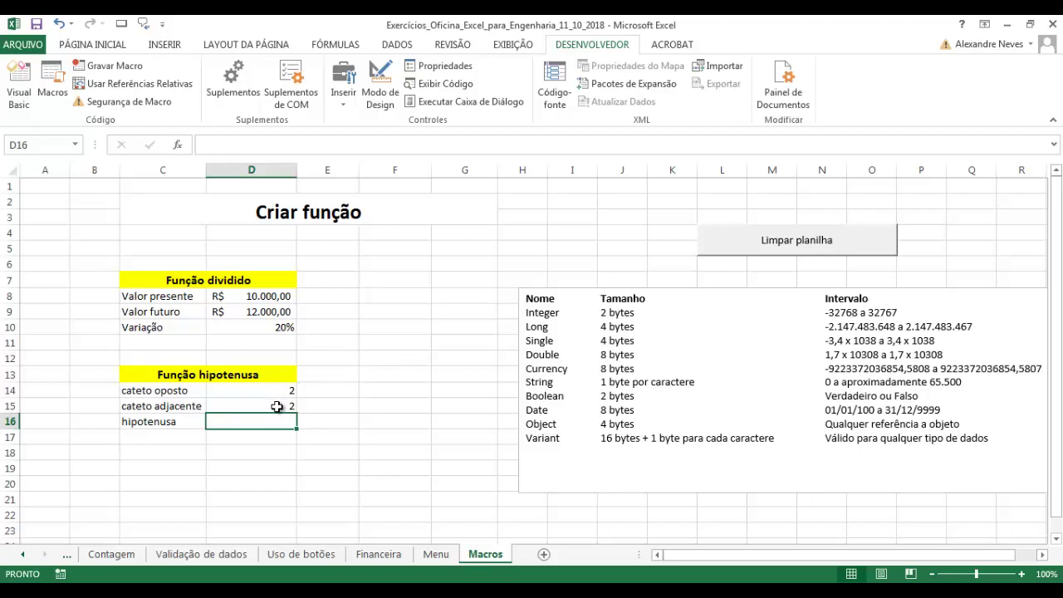
Step: Re-enter =hipotenusa(D14;D15) in D16, which now gives 2,828427125
text(=)
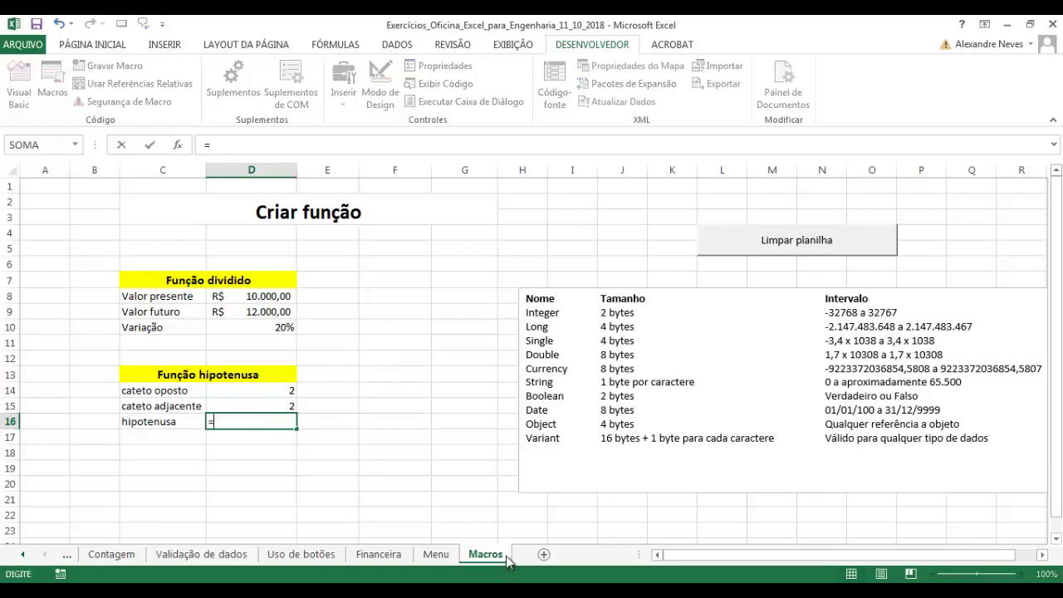
text(hipot)
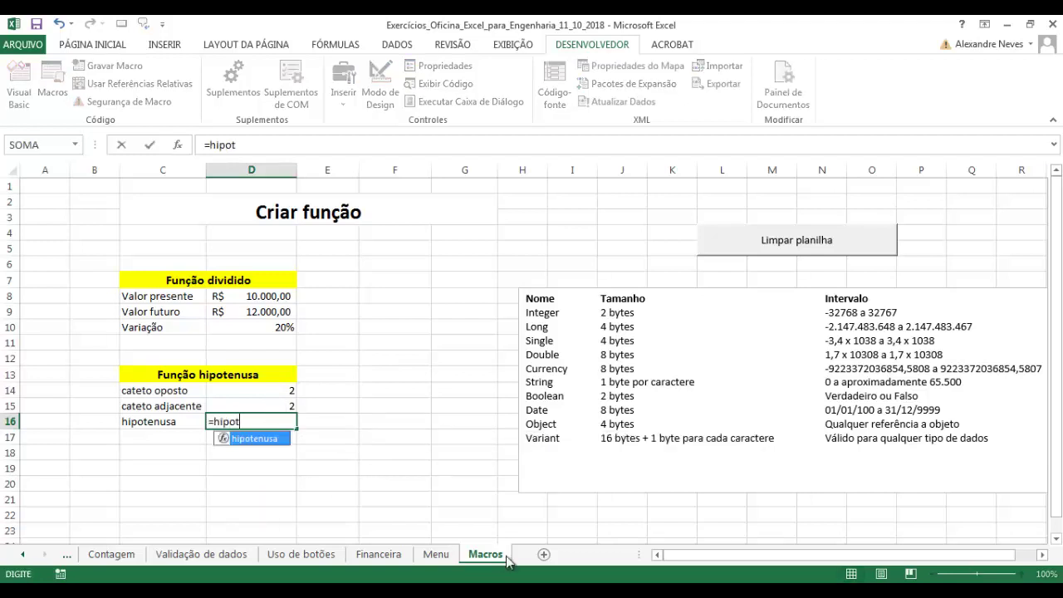
text(enusa)
text(()
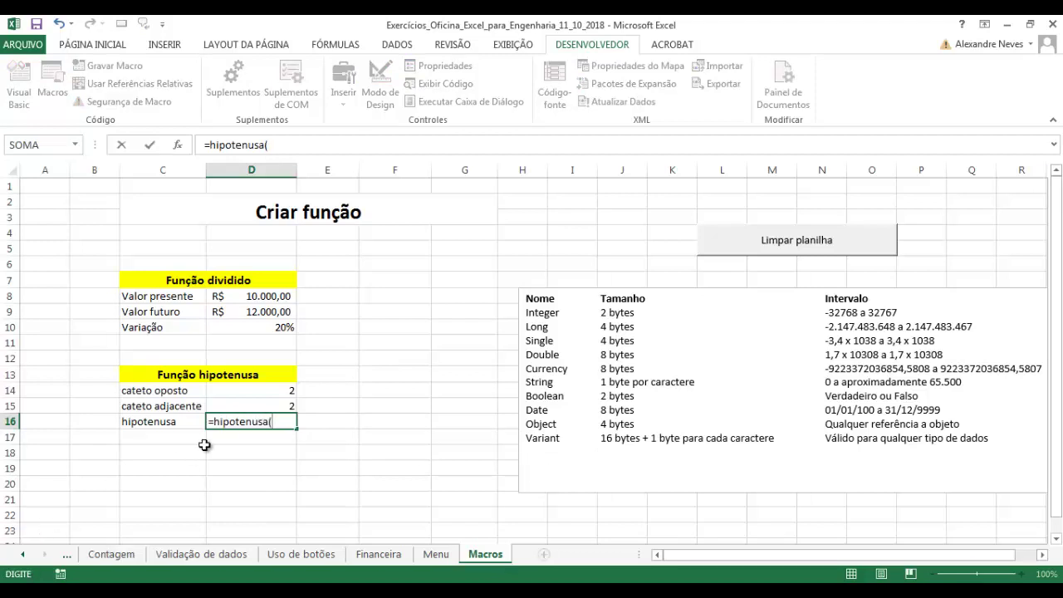
click(277, 396)
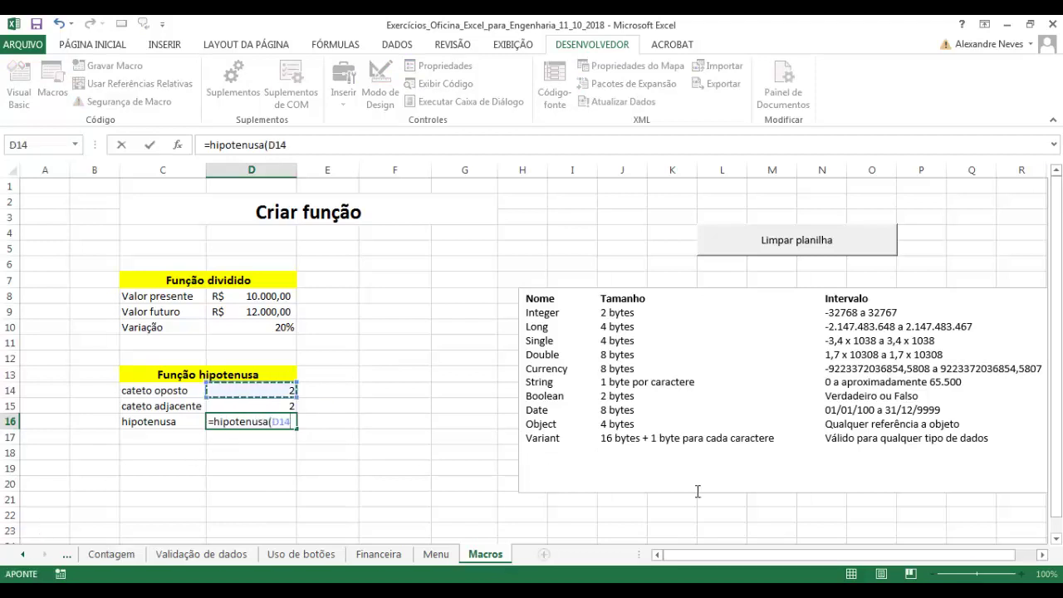
text(;)
click(260, 405)
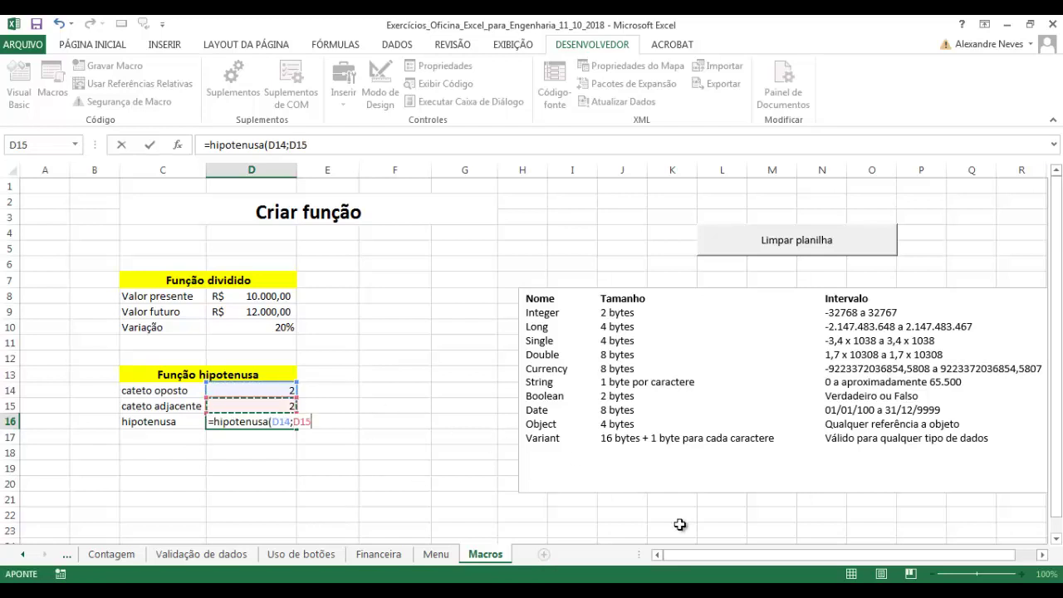
text())
key(Return)
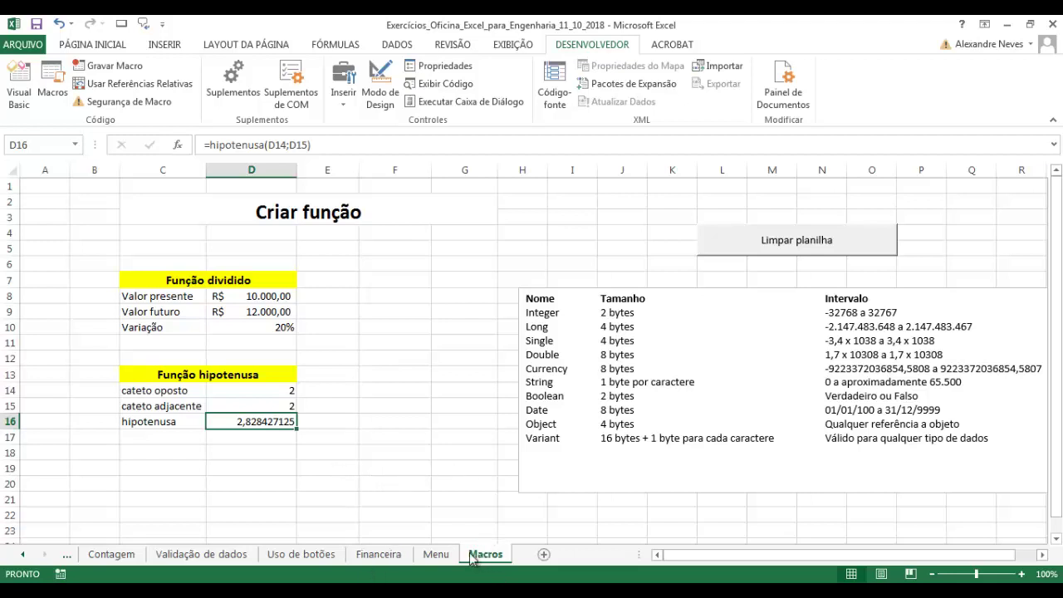
mouse_move(407, 591)
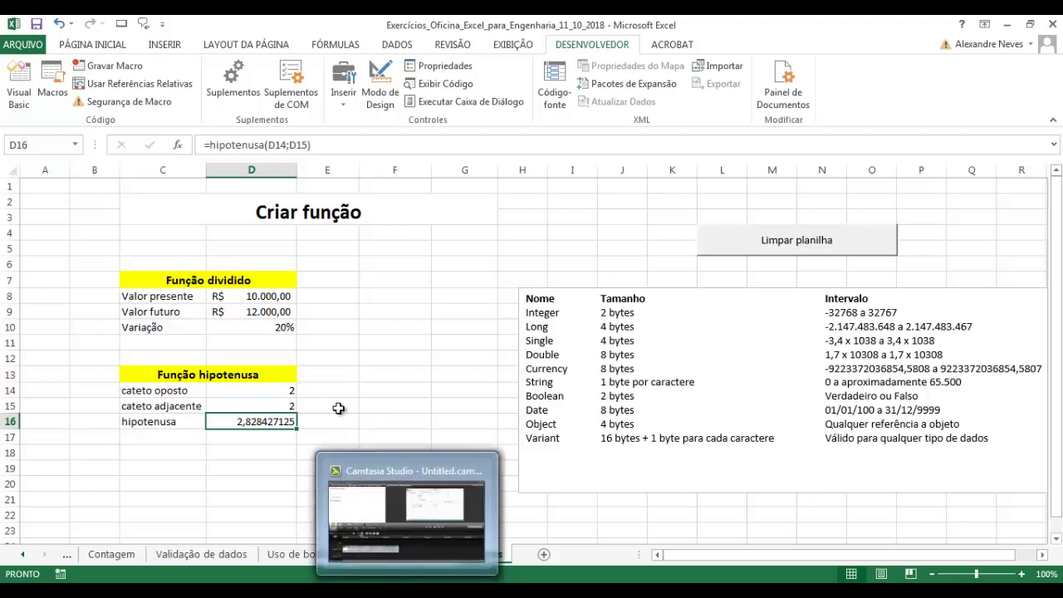
click(388, 468)
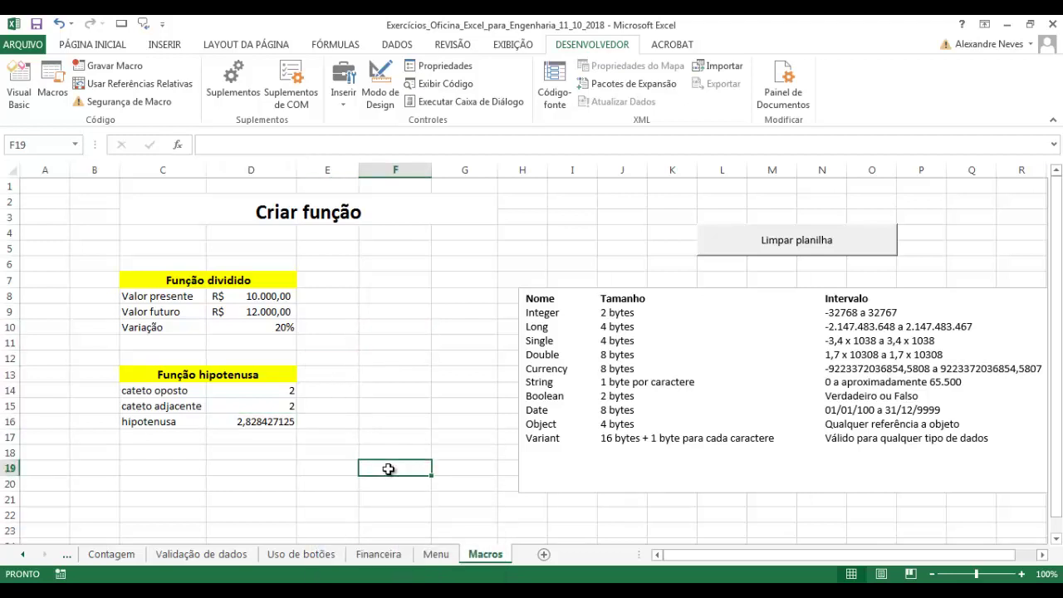